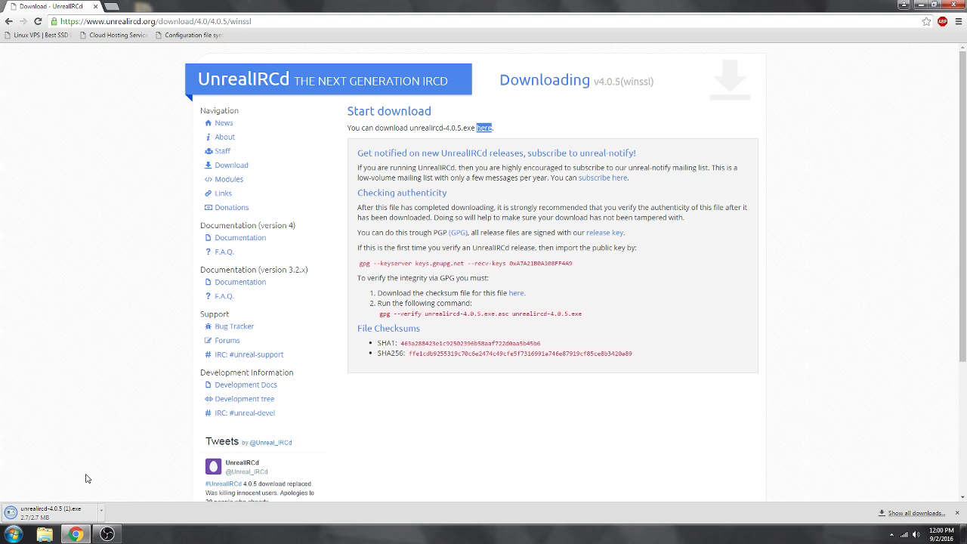
Launch the UnrealIRCd 4 installer, accept the license and keep the default install folder.
click(56, 519)
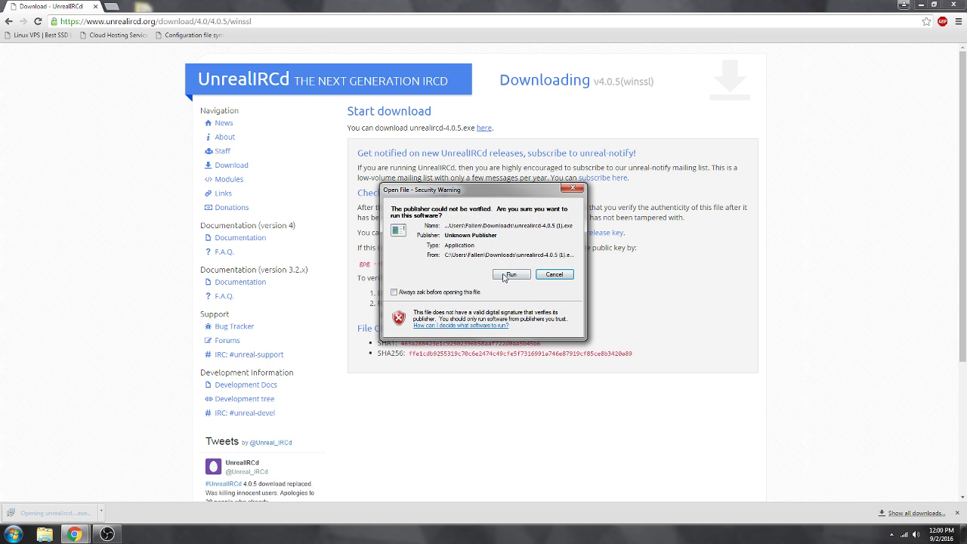
click(510, 273)
click(536, 349)
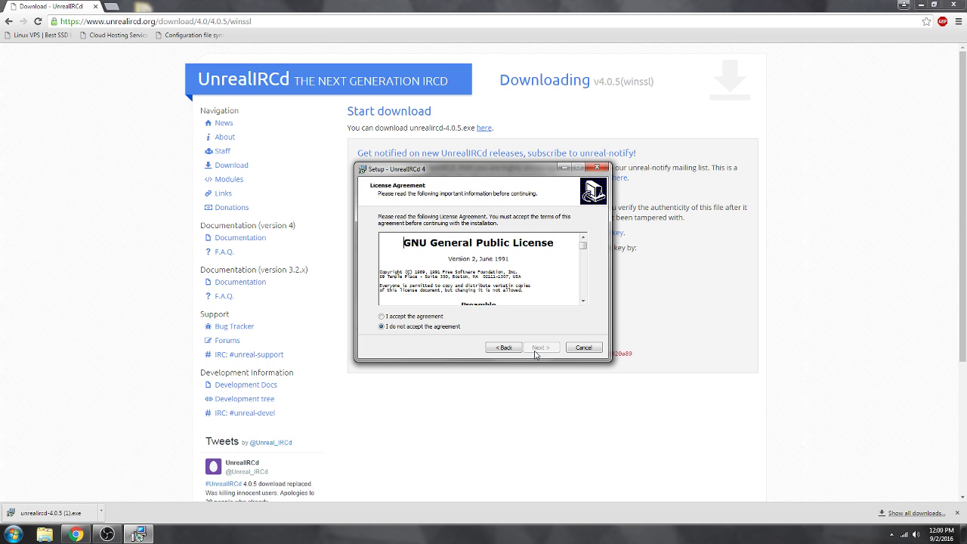
click(393, 317)
click(537, 348)
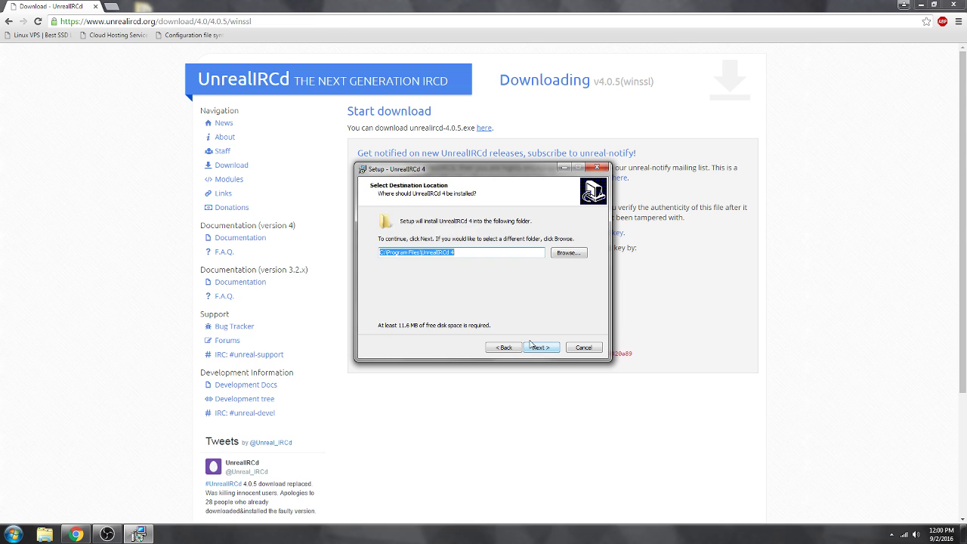
click(534, 349)
Keep the default Start menu folder and tasks, install, and untick the documentation and instructions viewing.
click(534, 349)
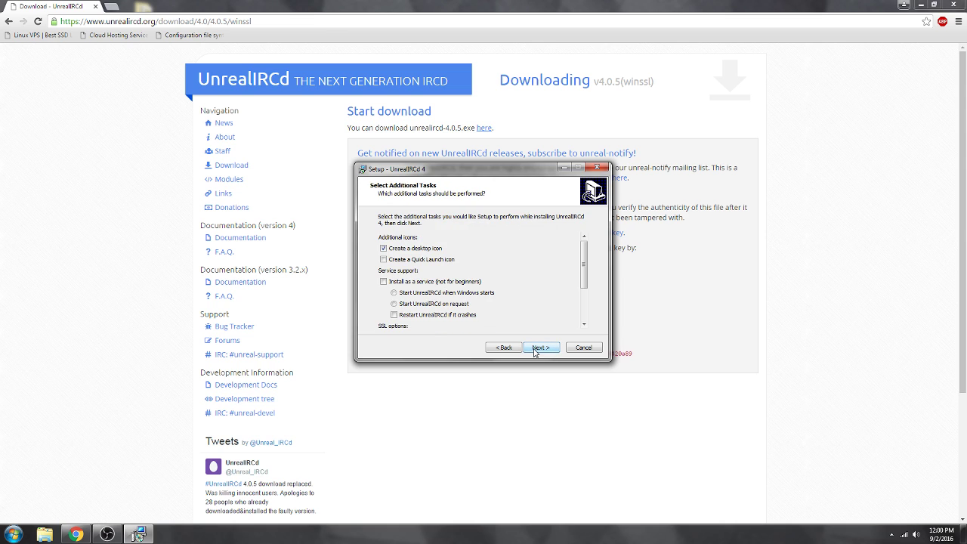
scroll(521, 298, down, 2)
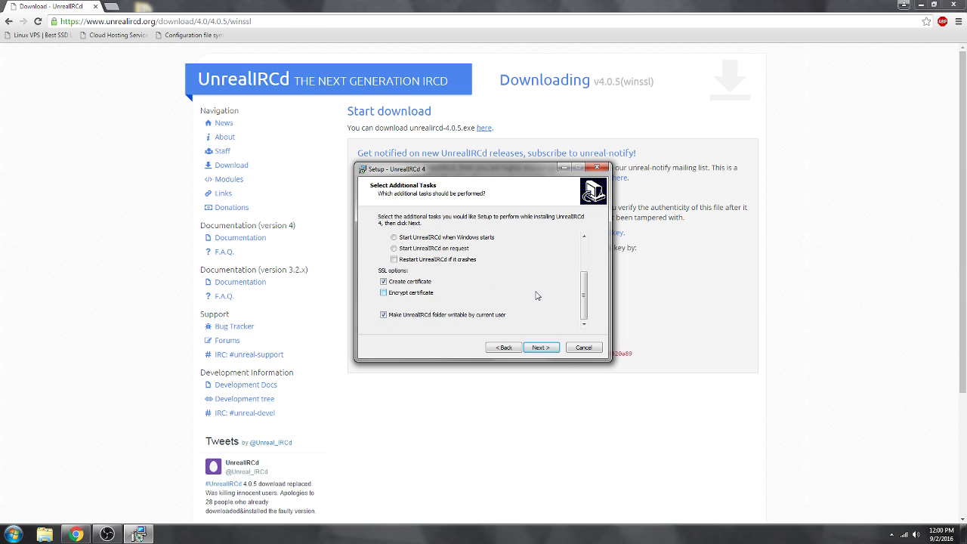
click(542, 347)
click(543, 348)
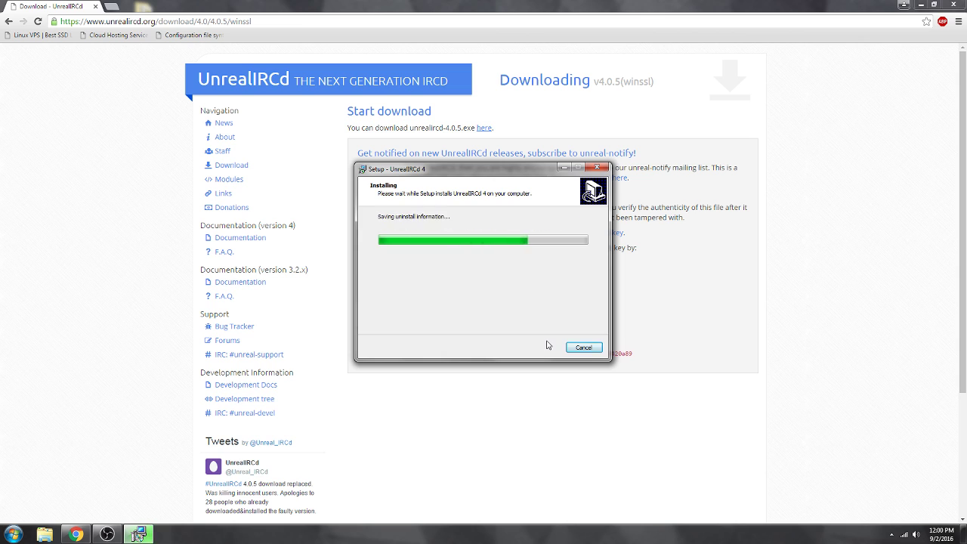
click(488, 281)
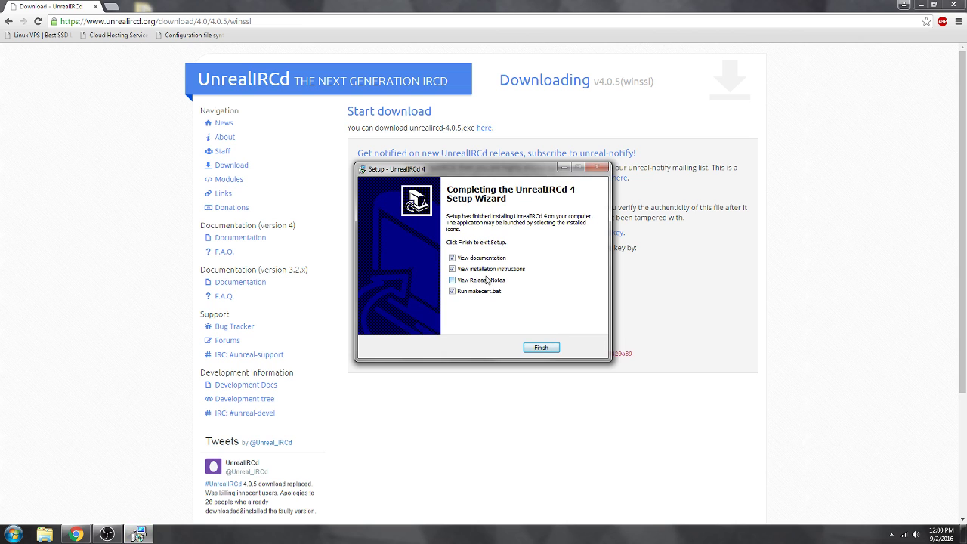
click(489, 270)
Finish setup and enter US, New York and City as the certificate's country, state and locality.
click(540, 349)
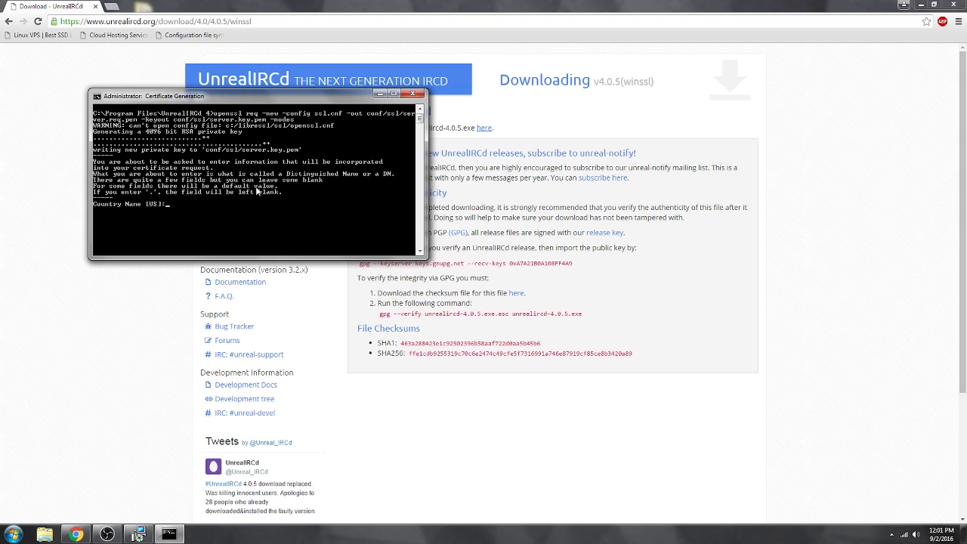
text(US)
key(Return)
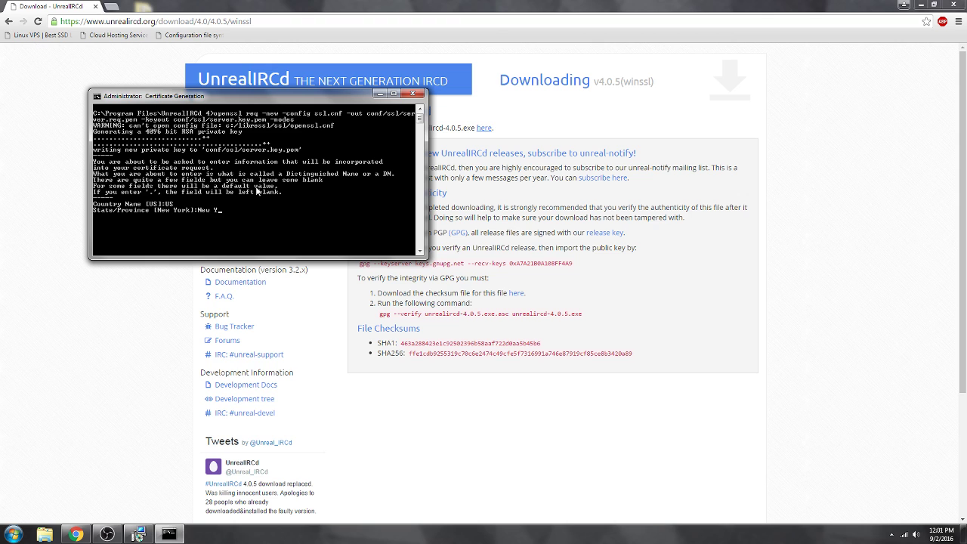
key(Return)
text(City)
key(Return)
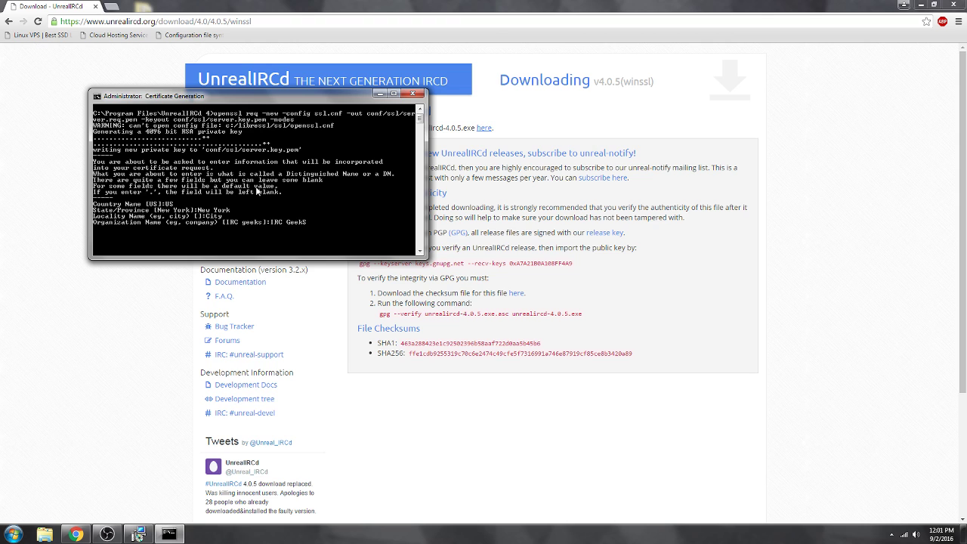
Enter organisation IRC GeekS, unit IRCD and common name irc.fake.gobv to generate the certificate.
text(IRC GeekS)
key(Return)
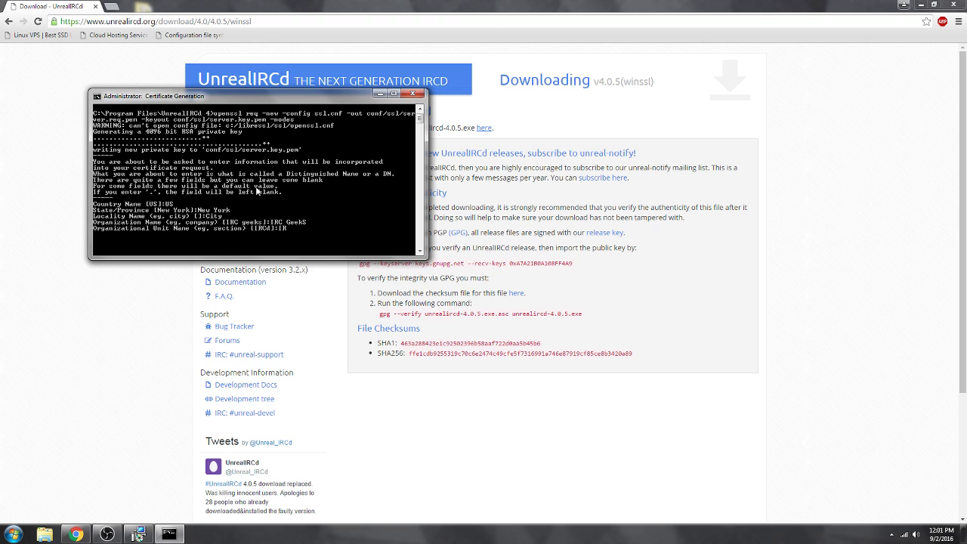
key(Return)
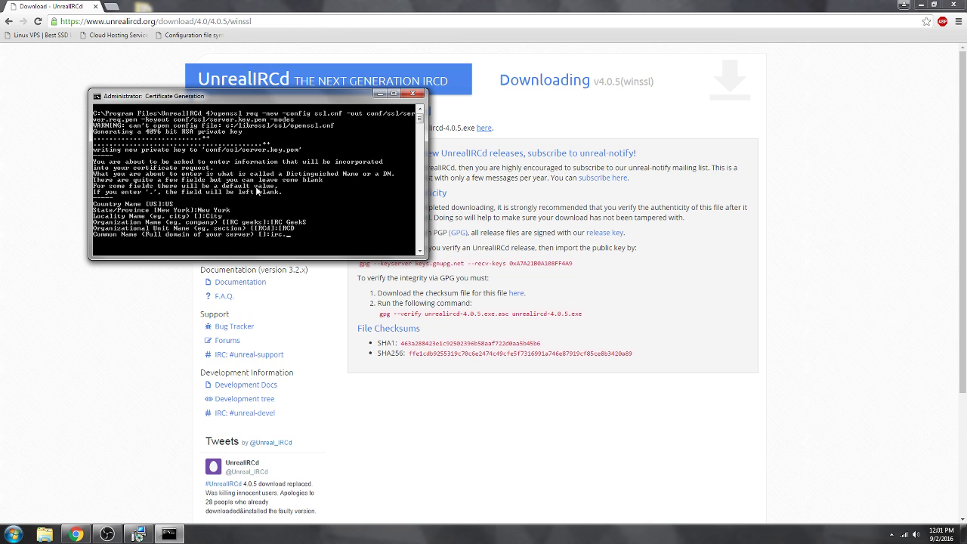
text(irc.fake.gobv)
key(Return)
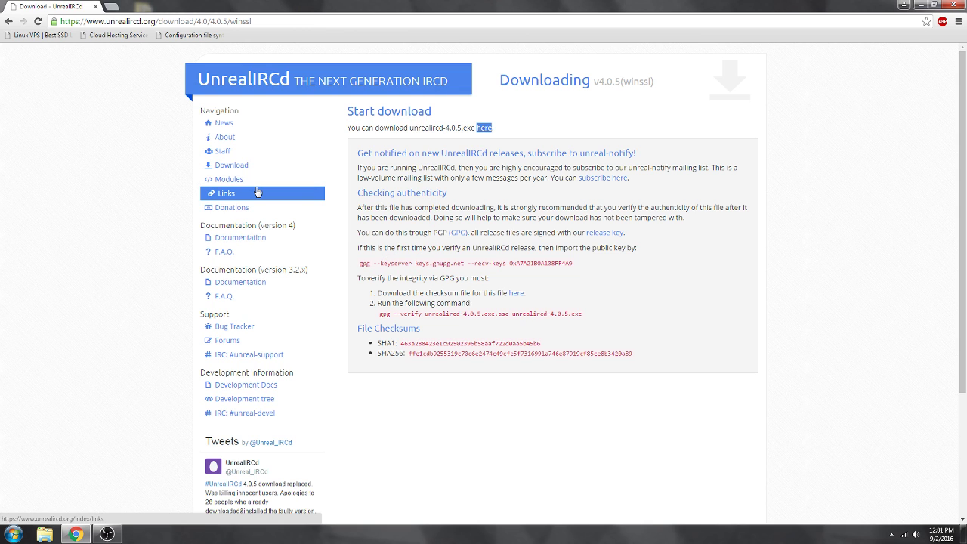
Minimize Chrome, place the UnrealIRCd shortcut beside AdiIRC and launch the server.
click(904, 5)
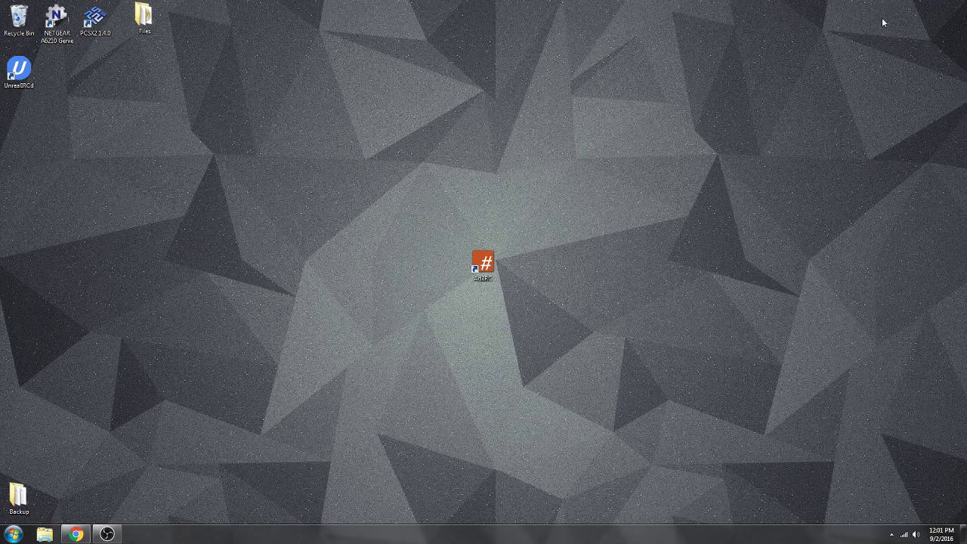
drag(18, 70, 428, 270)
double_click(451, 280)
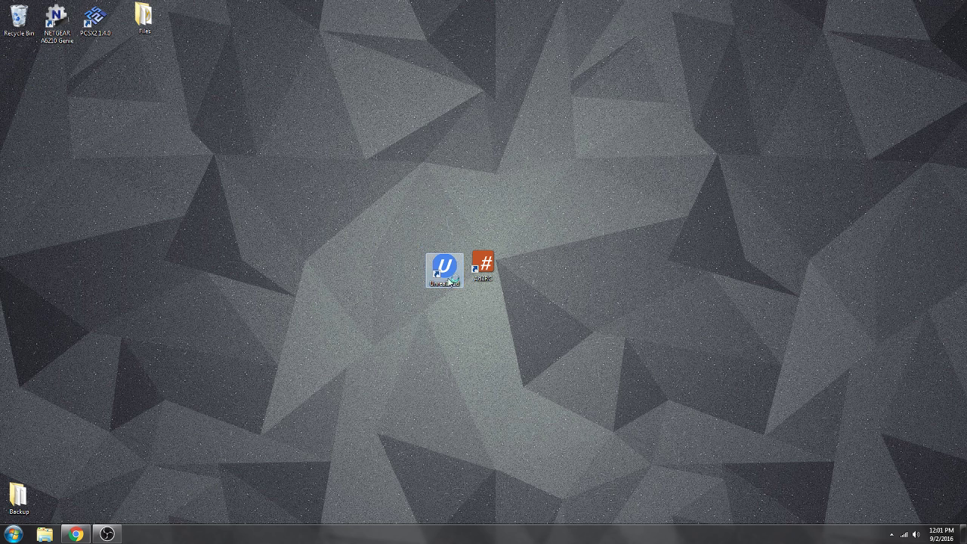
Move the Configuration Error dialog aside and line up the UnrealIRCd shortcut with AdiIRC.
drag(505, 187, 624, 149)
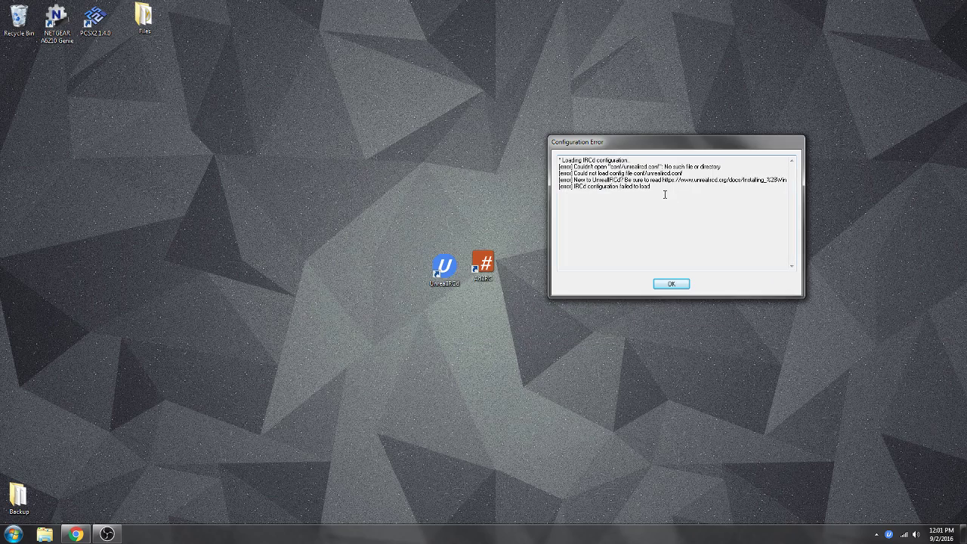
key(ctrl+a)
click(658, 201)
click(436, 271)
drag(436, 271, 437, 265)
click(466, 312)
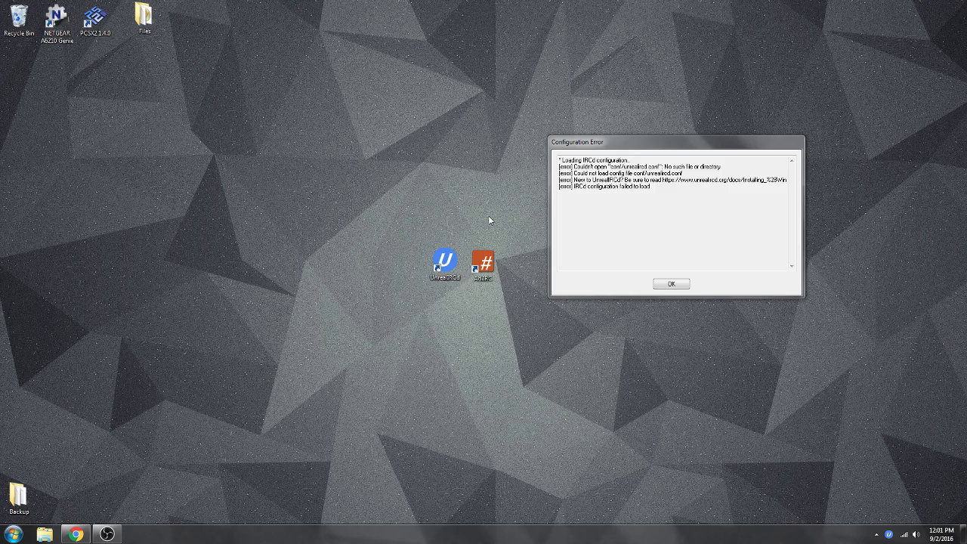
Open the UnrealIRCd install folder and cut example.conf from conf\examples.
right_click(451, 253)
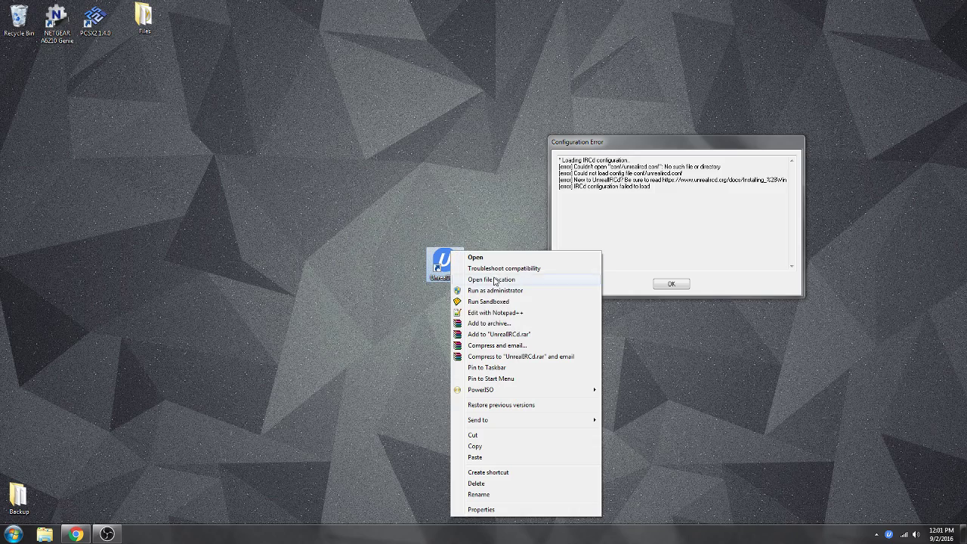
click(492, 279)
scroll(255, 239, up, 2)
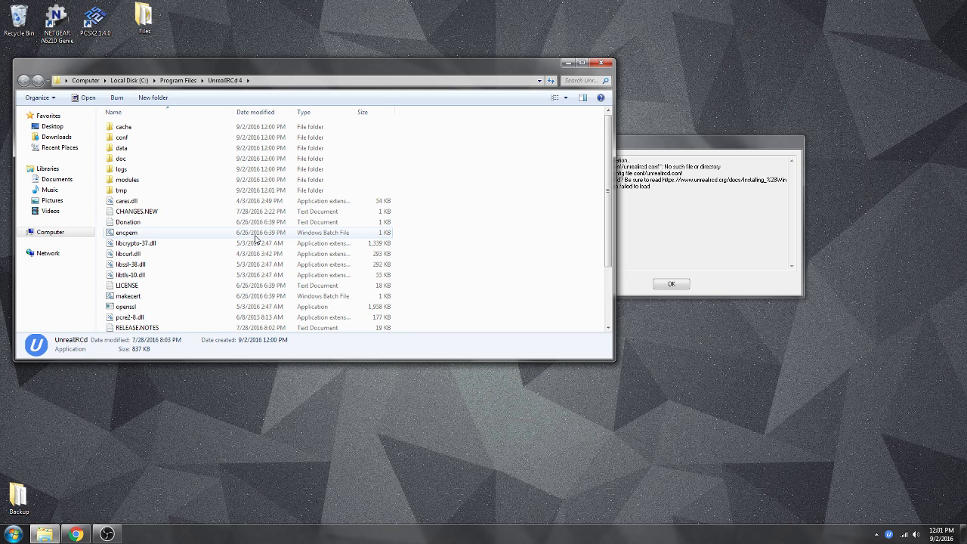
double_click(143, 138)
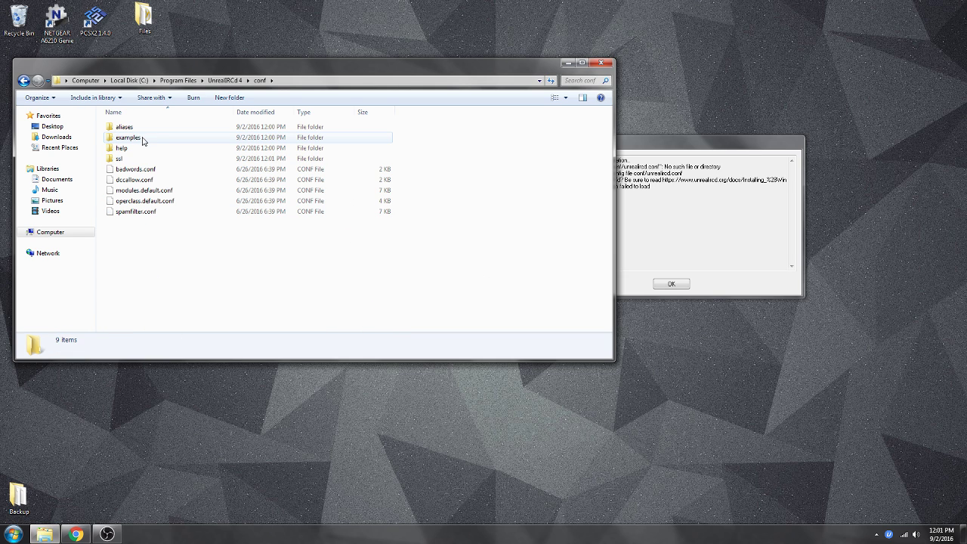
double_click(142, 138)
right_click(144, 129)
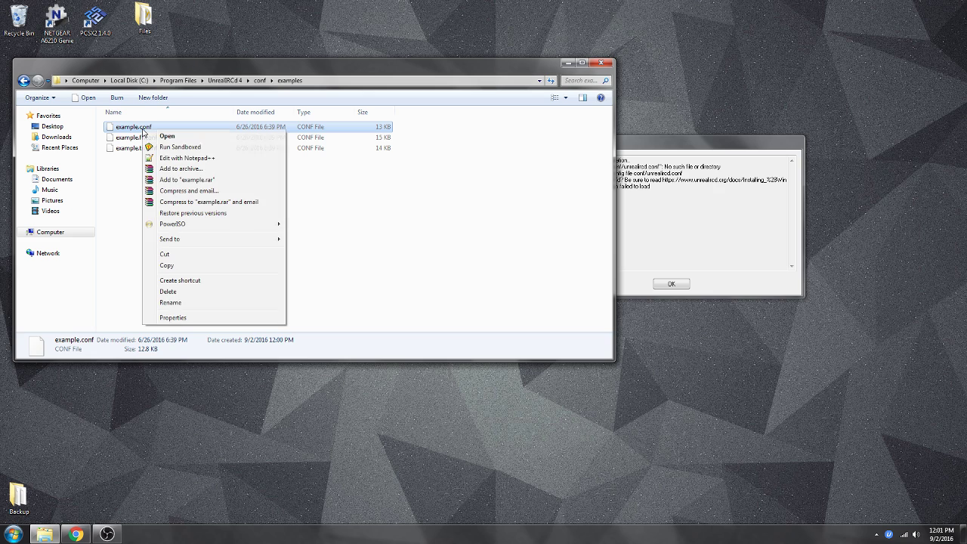
click(250, 254)
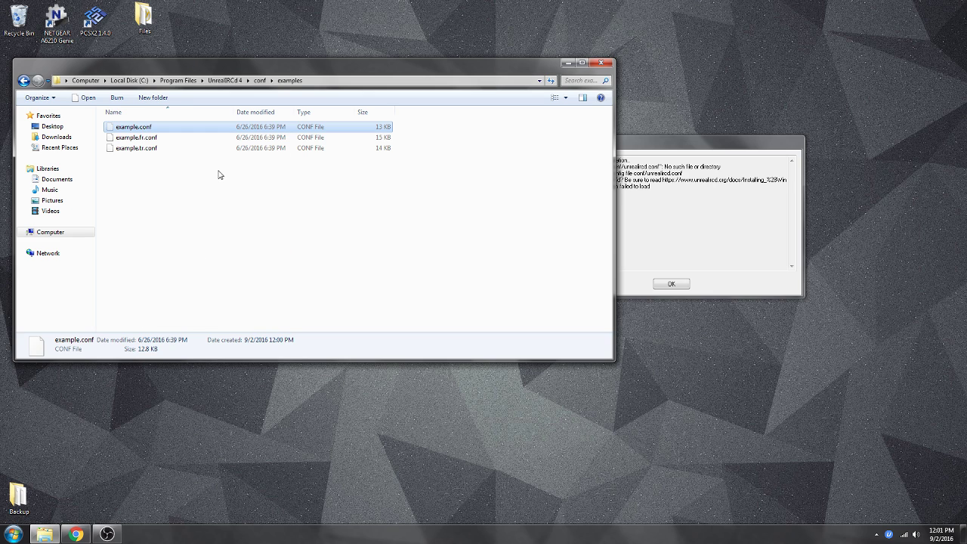
Paste example.conf into the conf folder and rename it unrealircd.conf.
click(263, 81)
right_click(188, 284)
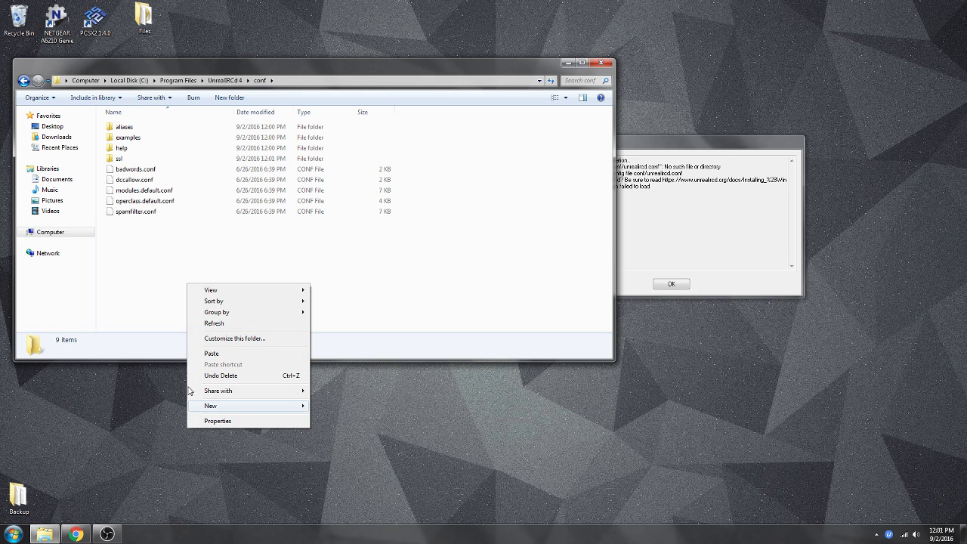
click(225, 354)
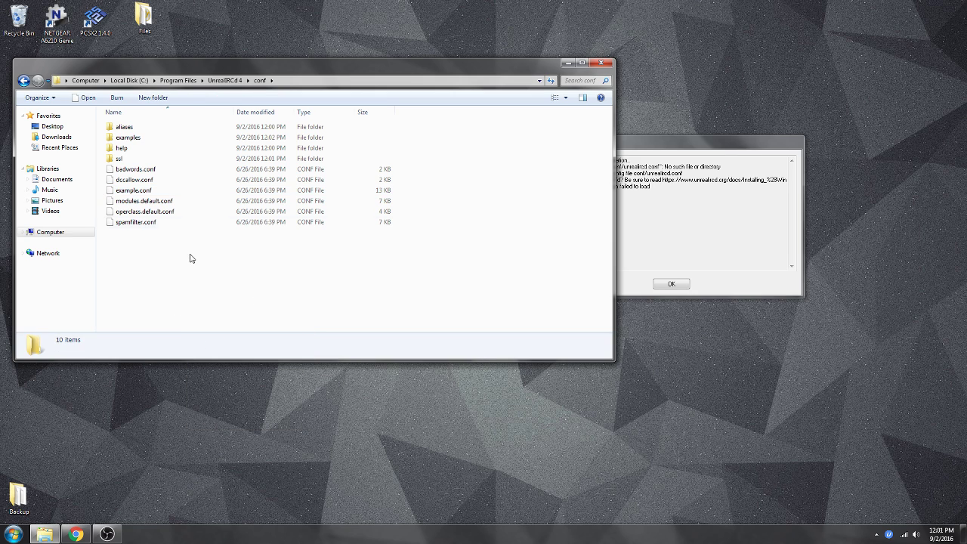
click(156, 191)
click(157, 191)
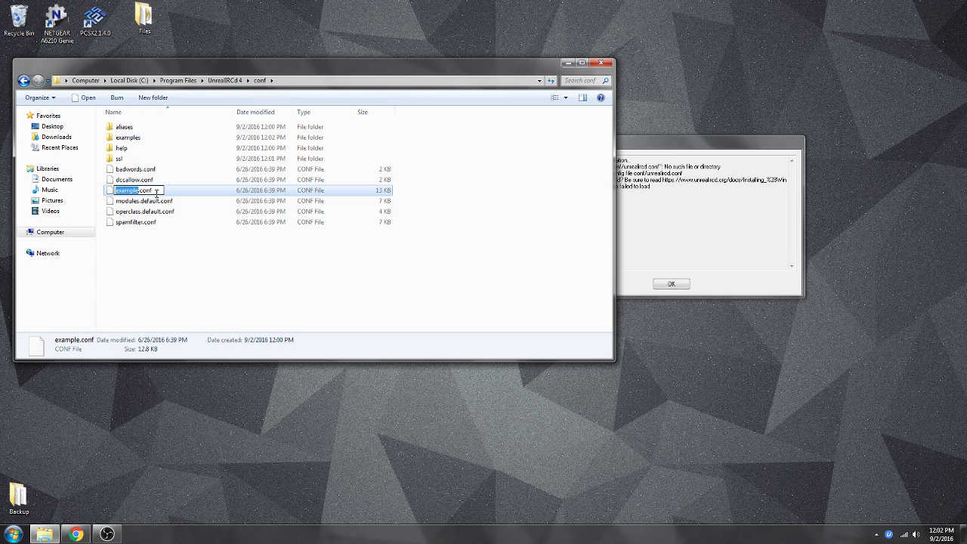
text(unrealircd)
key(Return)
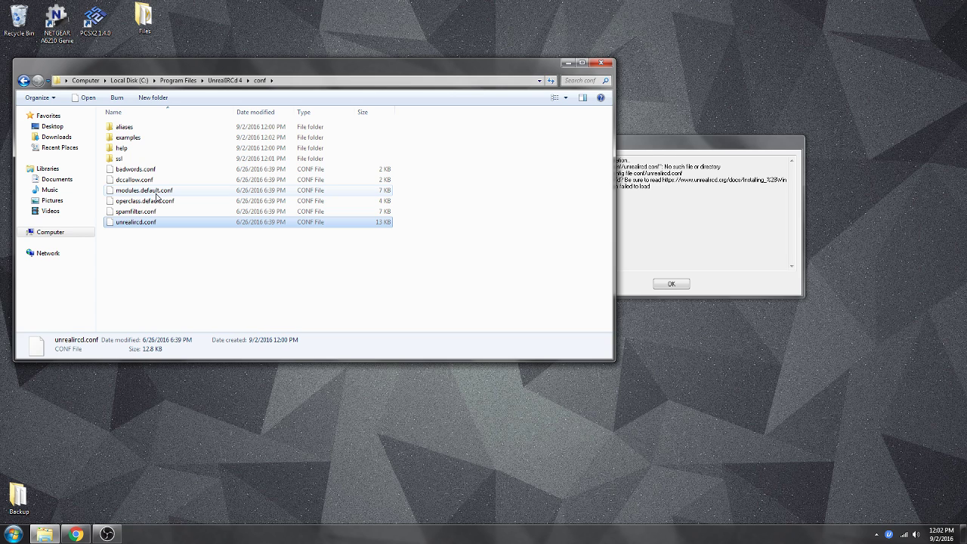
click(209, 250)
right_click(123, 221)
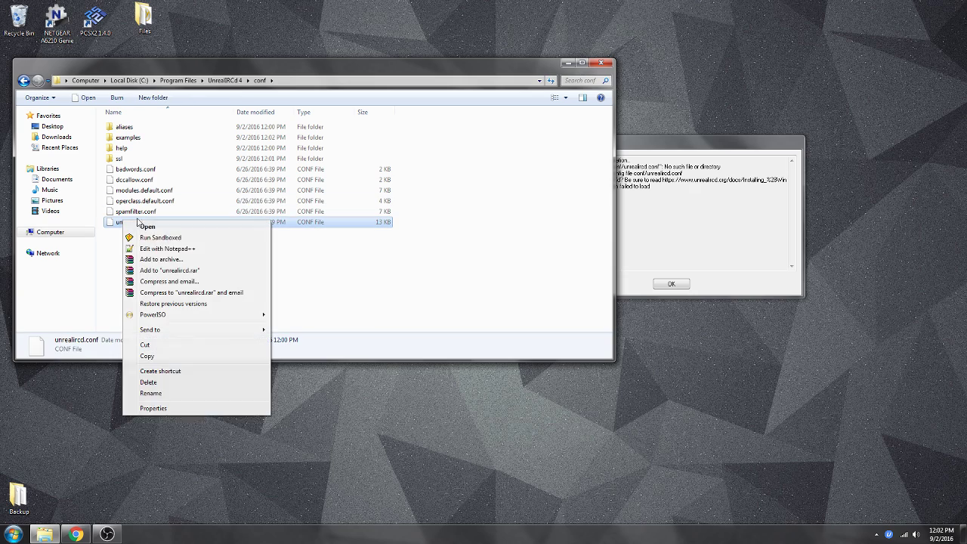
Open unrealircd.conf in Notepad++ and change the me block's server name to irc.name.end.
click(181, 249)
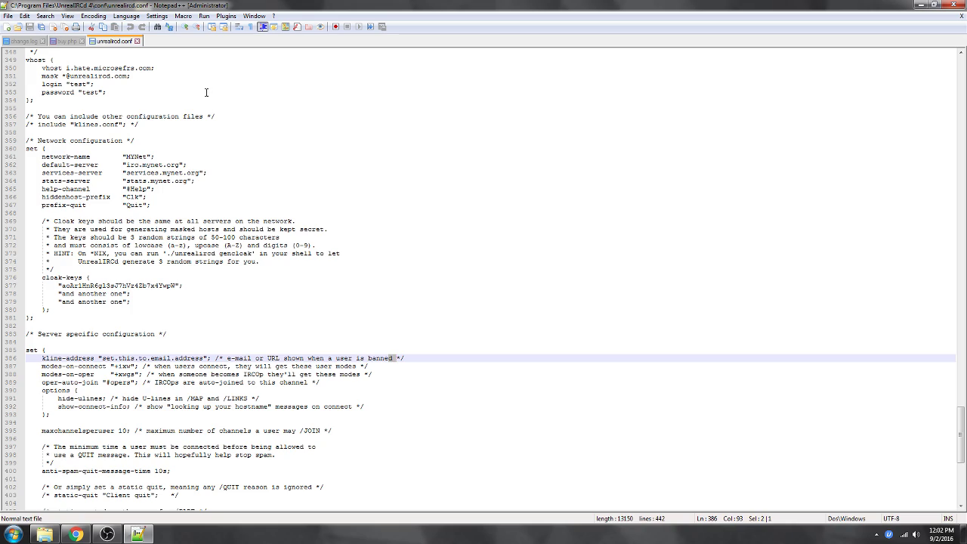
scroll(196, 93, up, 5)
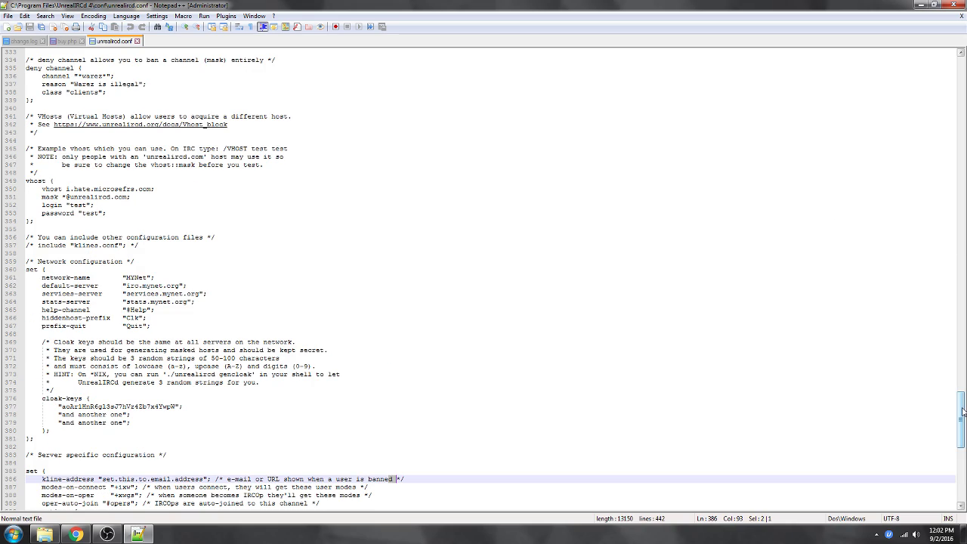
scroll(959, 406, up, 3)
drag(960, 405, 962, 115)
scroll(229, 111, up, 3)
scroll(99, 220, down, 1)
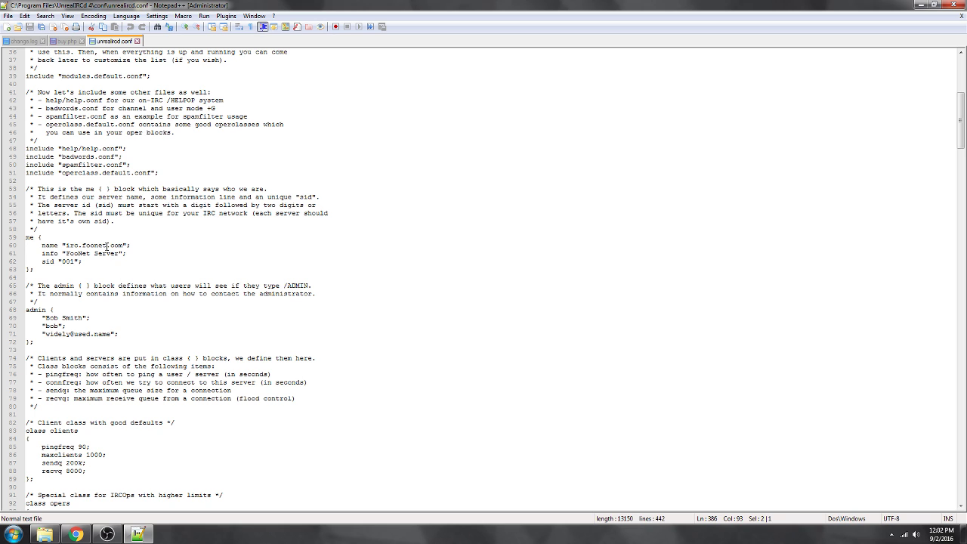
double_click(106, 246)
click(121, 253)
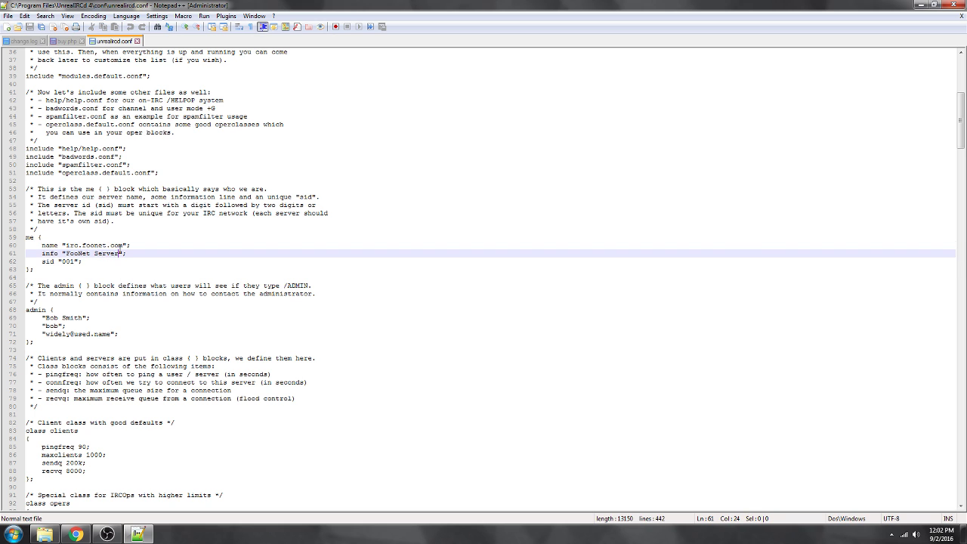
drag(123, 245, 81, 248)
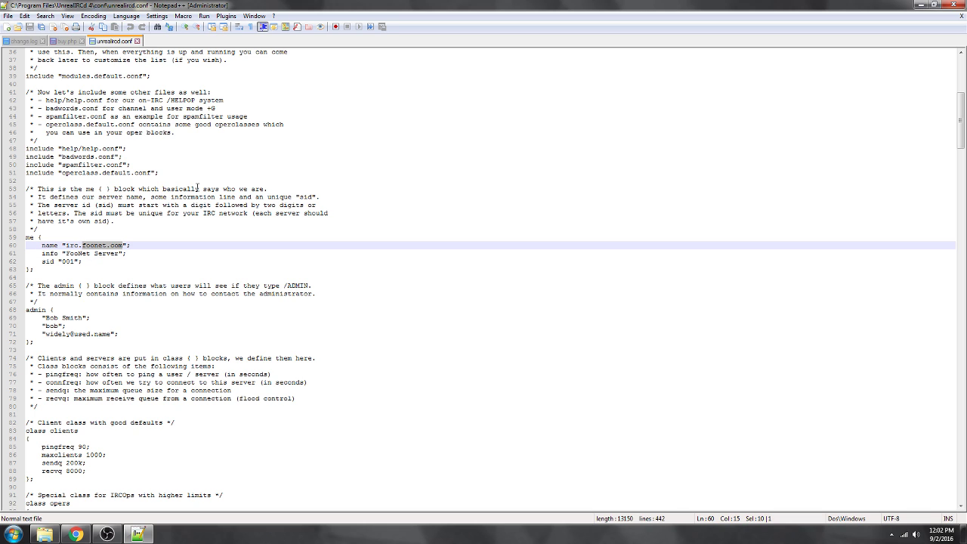
key(BackSpace)
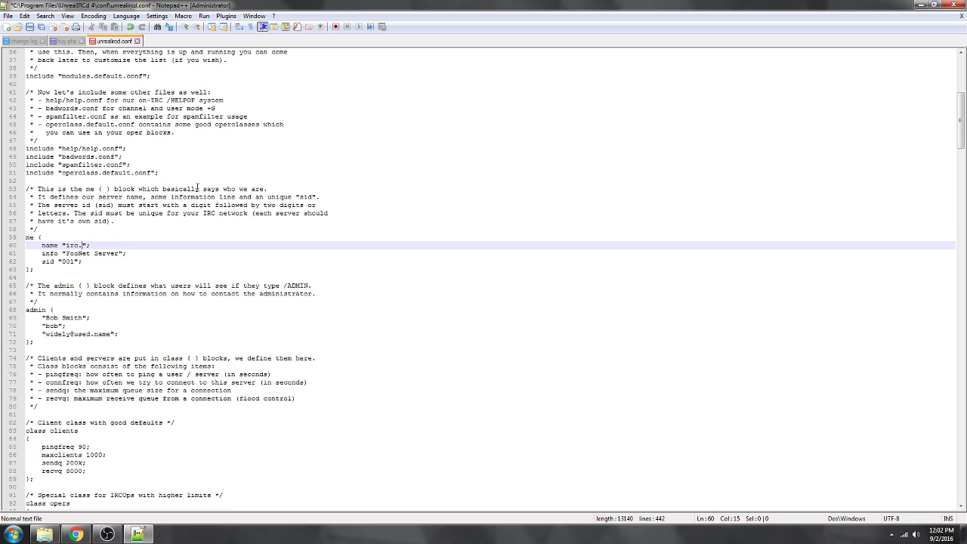
text(name.)
text(ending)
key(BackSpace)
key(BackSpace)
key(BackSpace)
Set the server info to "Your Server" and the sid to 941.
drag(118, 254, 64, 254)
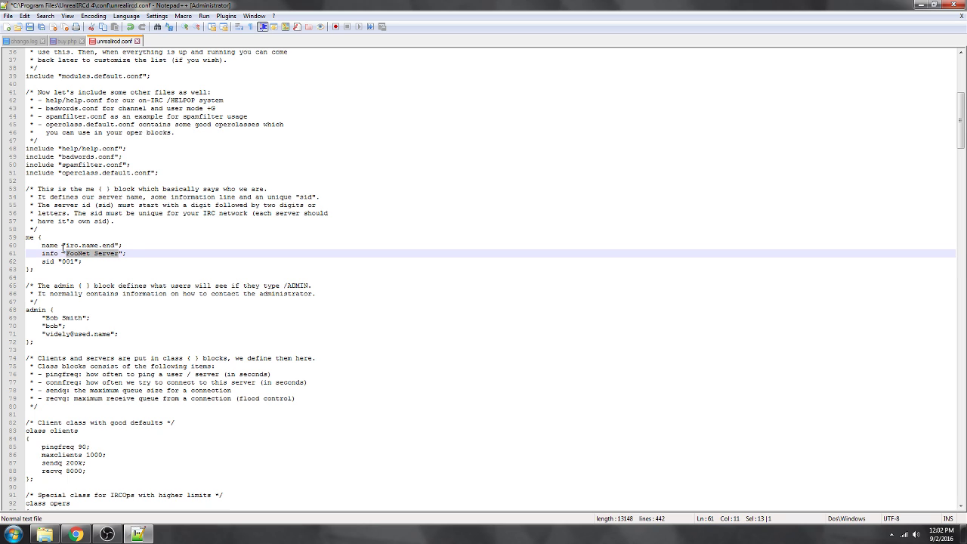
text(Your)
text( Server)
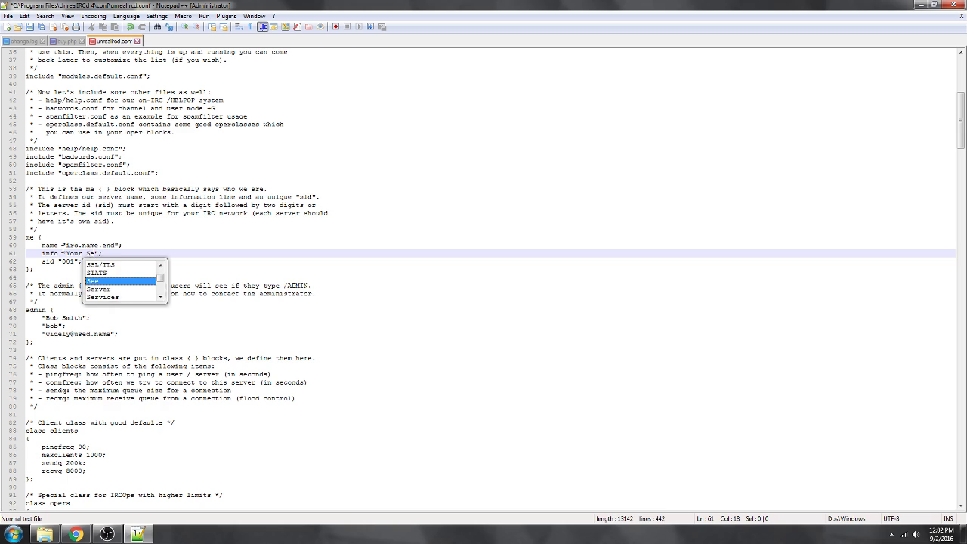
click(71, 261)
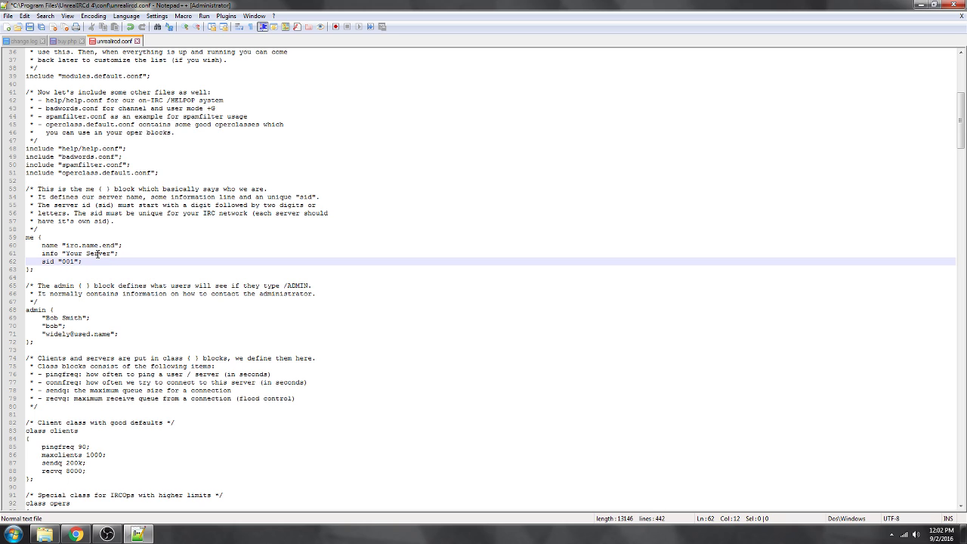
text(4)
click(63, 261)
text(9)
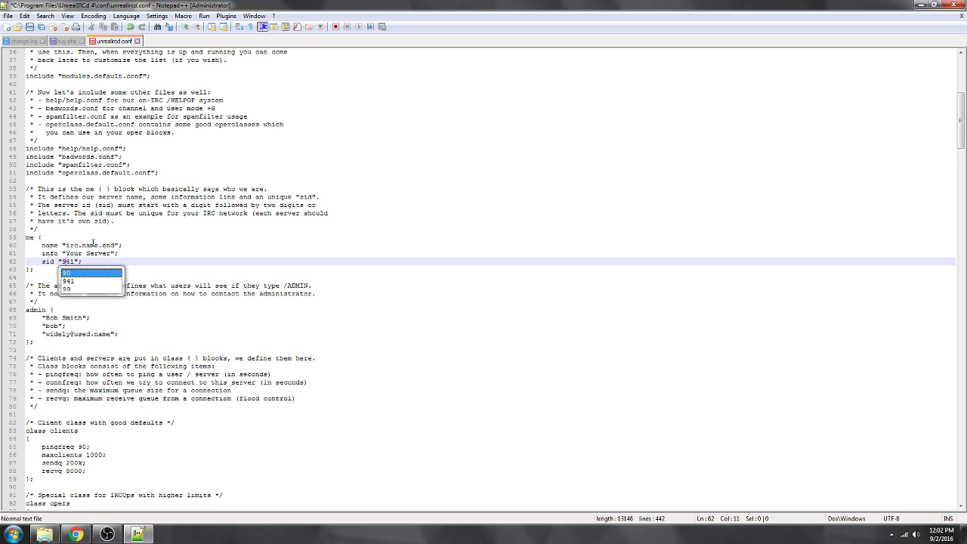
click(93, 245)
scroll(130, 294, down, 3)
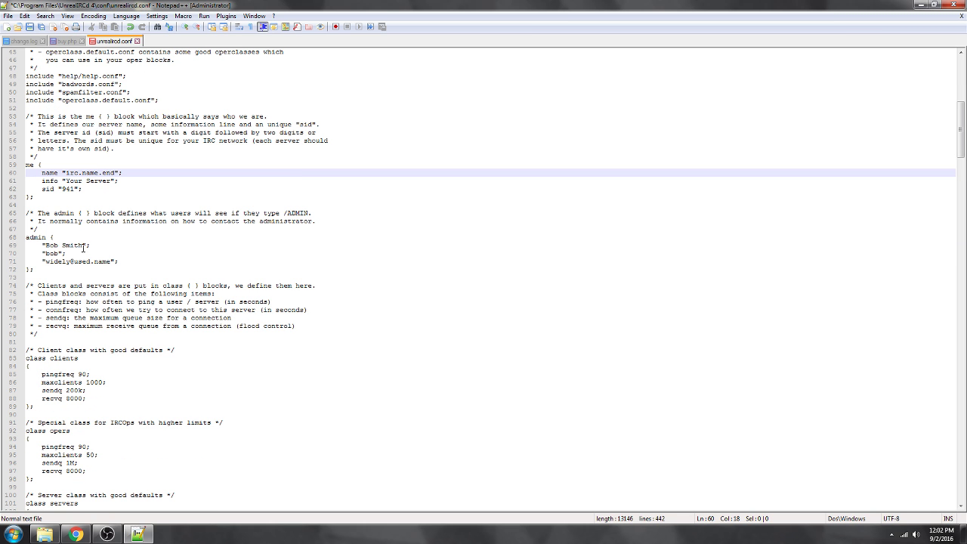
Replace the admin's full name with Admin Name and the nickname line with admin2.
drag(83, 246, 45, 245)
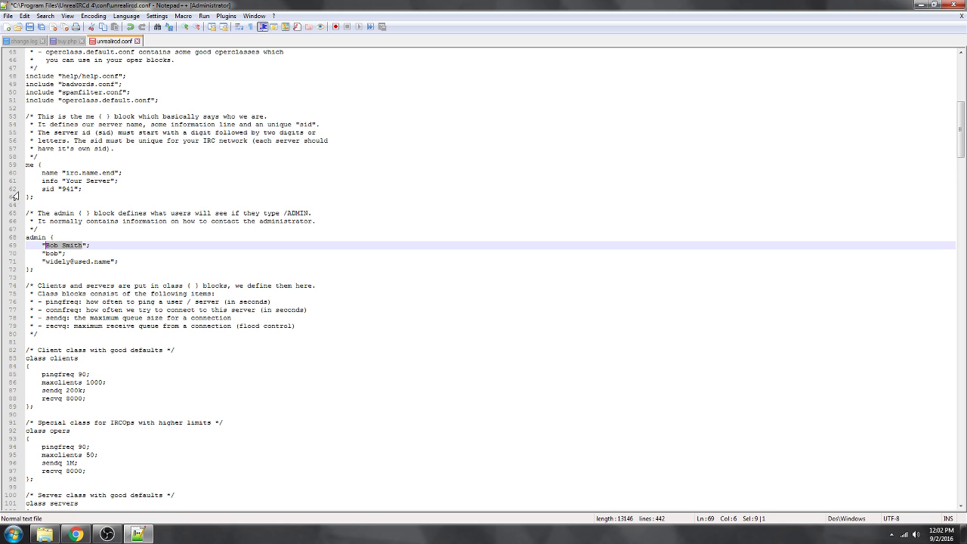
key(Delete)
text(Admin Name)
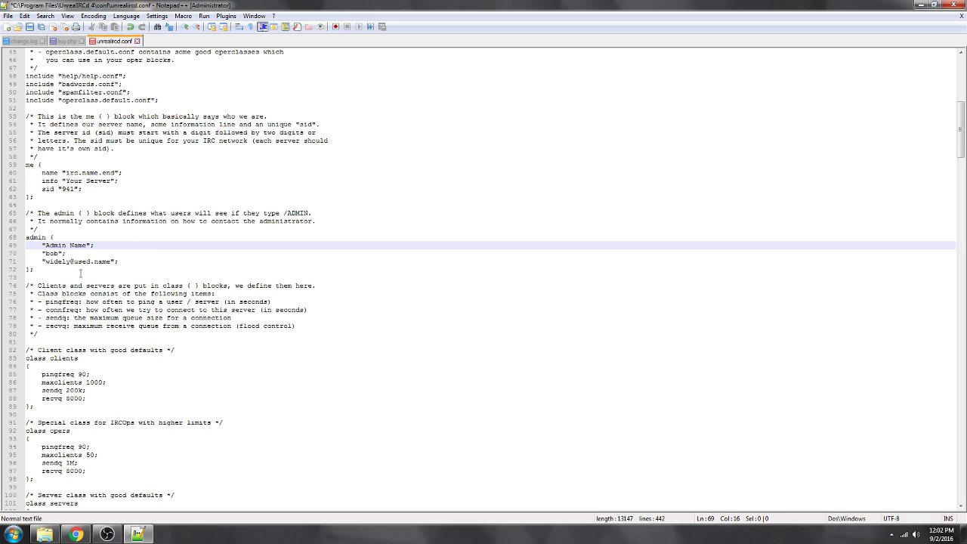
click(58, 253)
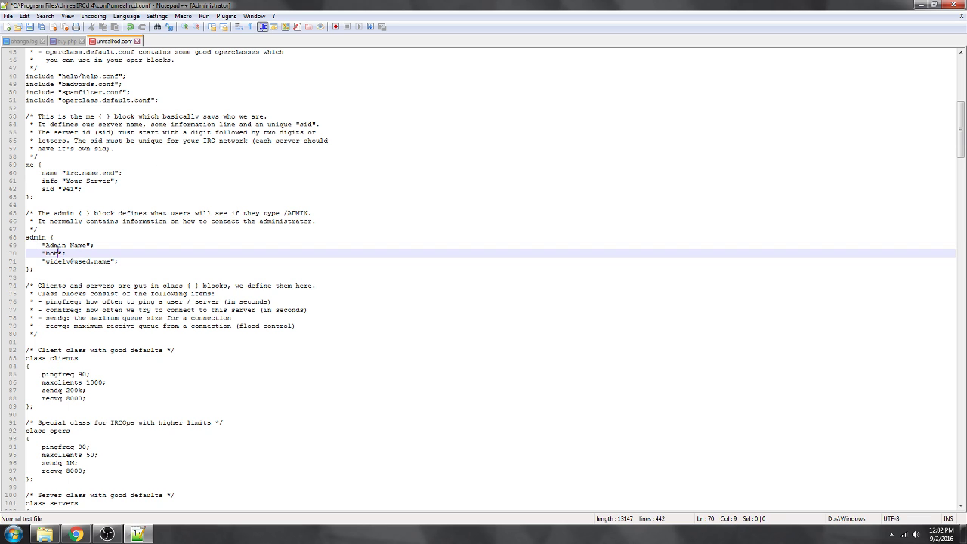
text(admin)
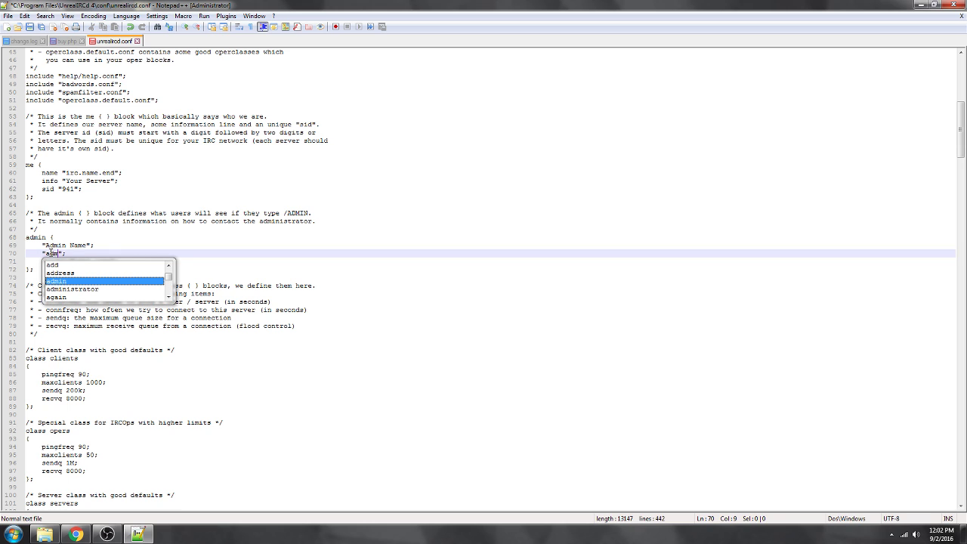
text(2)
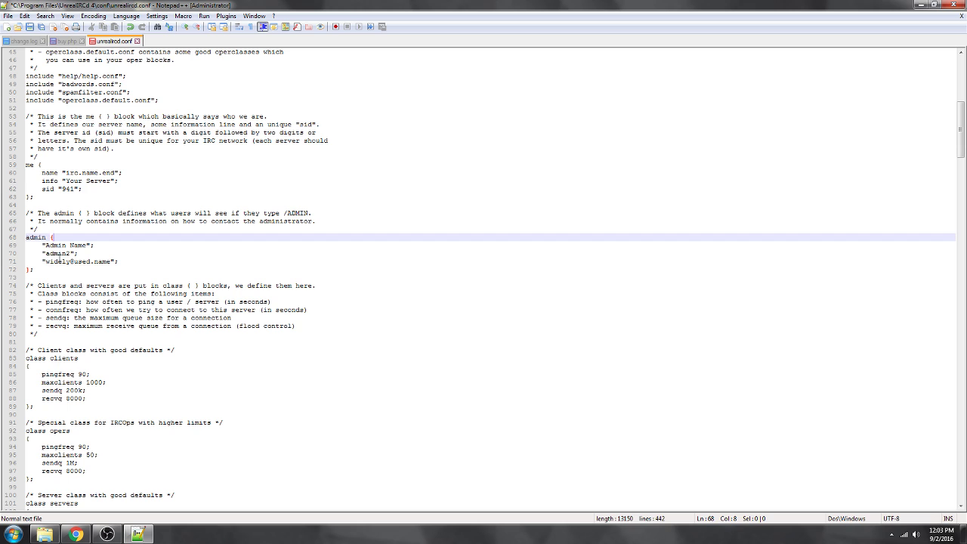
Overwrite the user and domain parts of the admin e-mail with placeholder values.
double_click(68, 260)
text(admin)
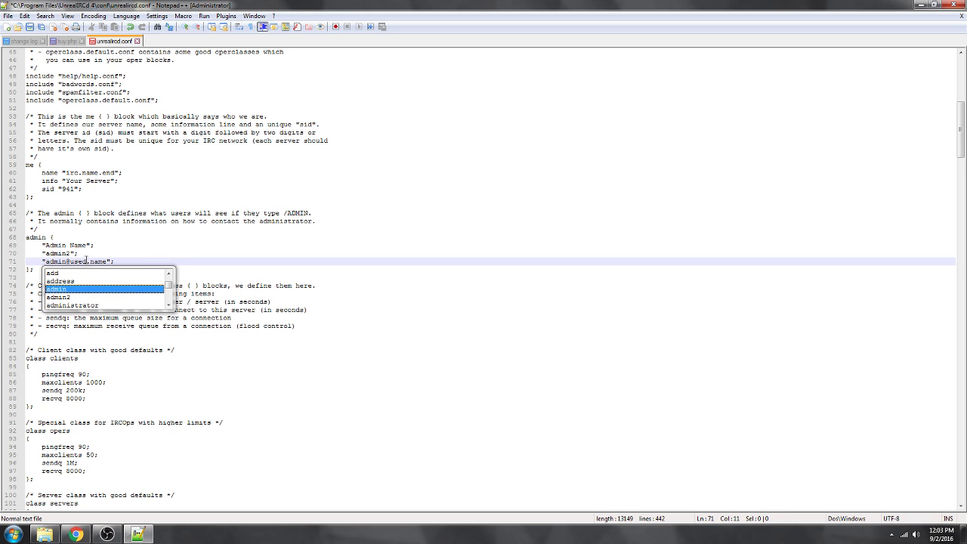
double_click(79, 261)
text(name)
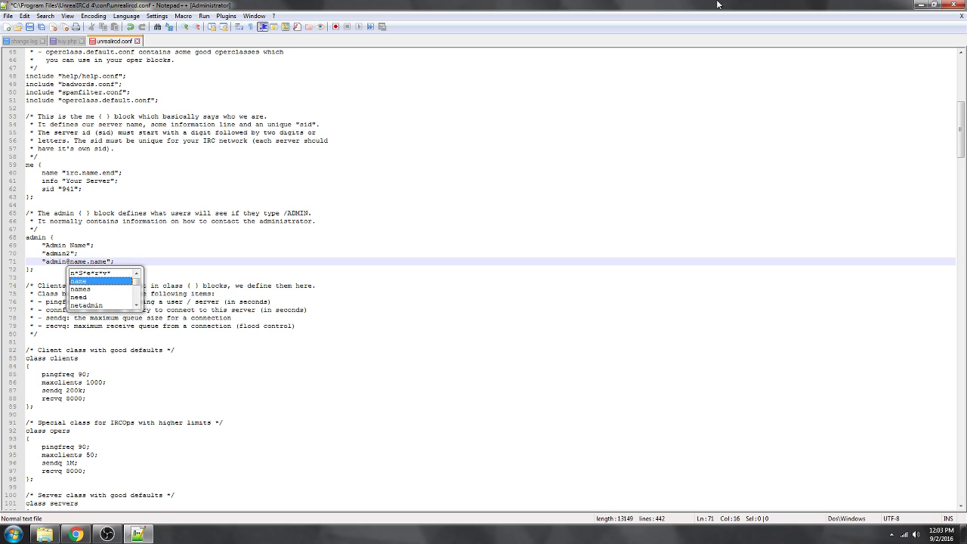
double_click(106, 260)
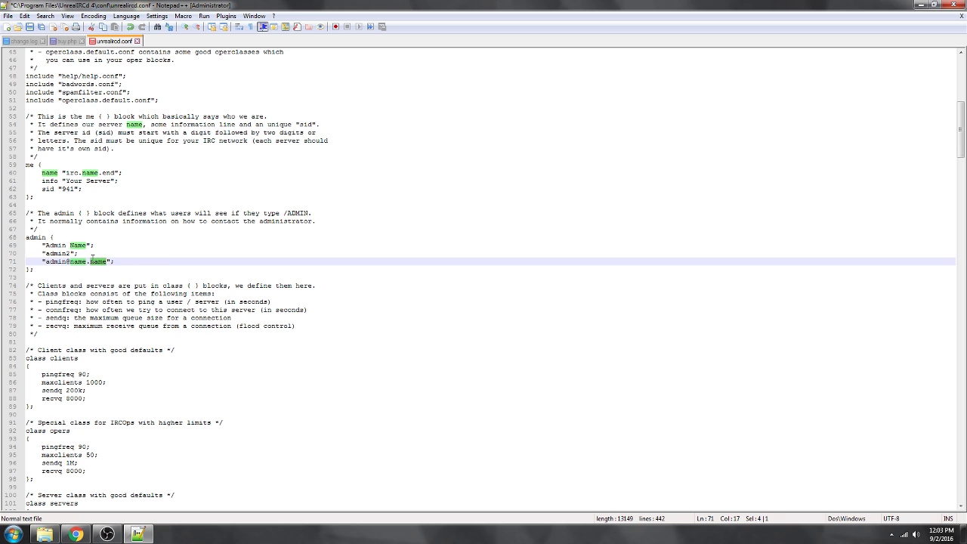
Finish the placeholder admin e-mail and rename the example oper block to admin2.
text(end)
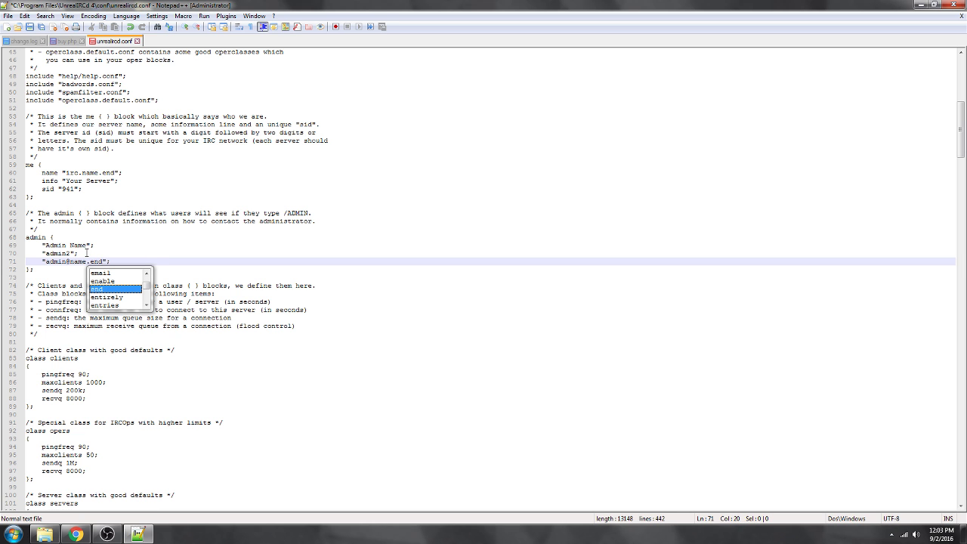
click(330, 269)
scroll(330, 269, down, 11)
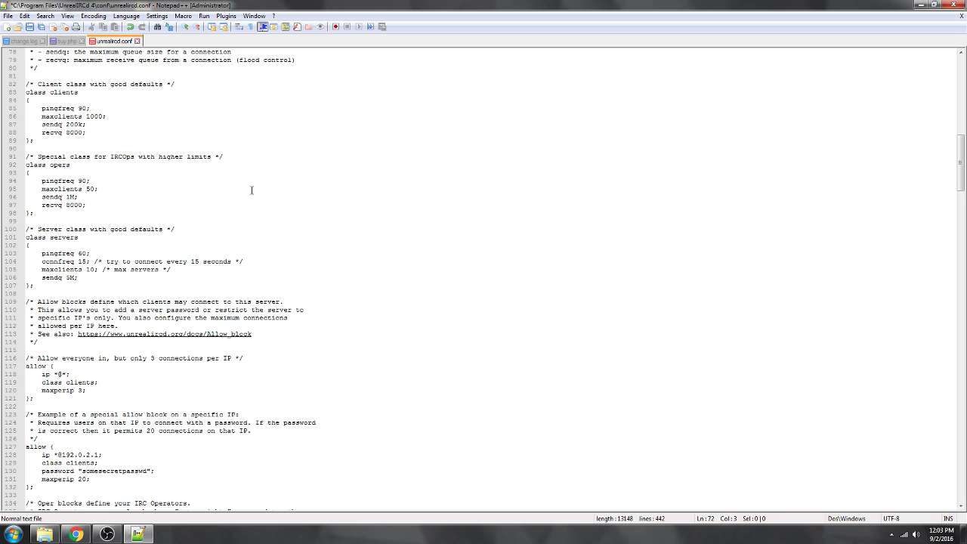
scroll(252, 190, down, 9)
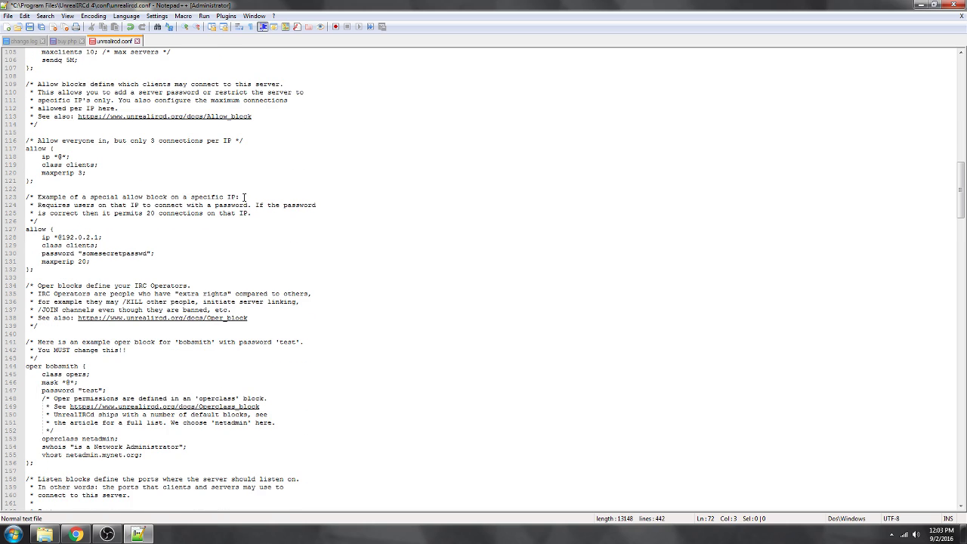
scroll(243, 197, down, 3)
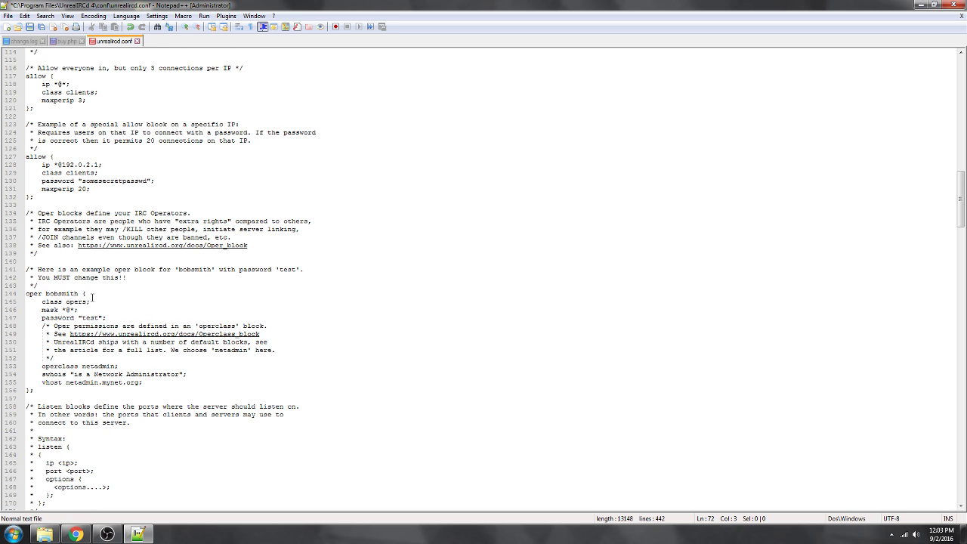
double_click(76, 293)
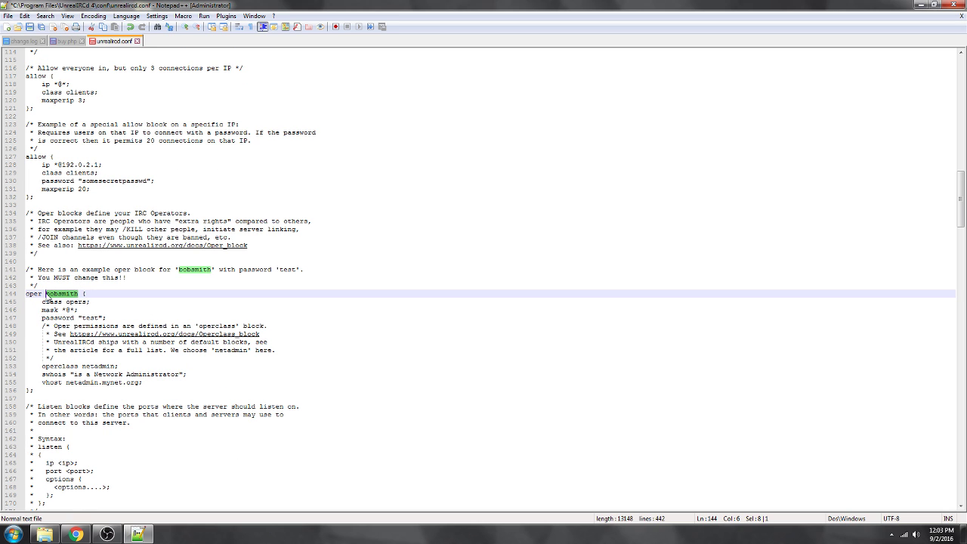
text(admin2)
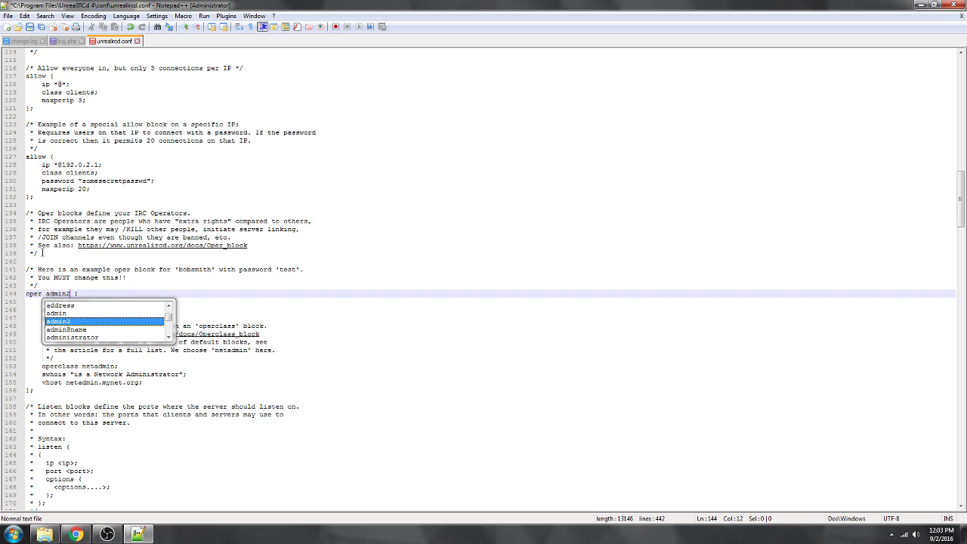
Rename the oper block to admin and replace its example password with a new one.
click(42, 253)
scroll(42, 253, down, 2)
drag(99, 268, 75, 269)
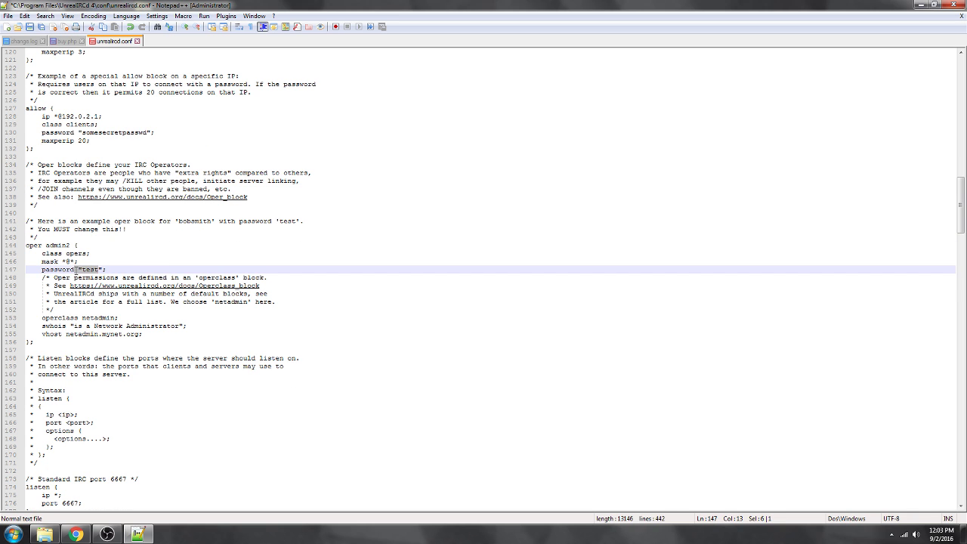
click(73, 261)
click(73, 253)
scroll(73, 248, up, 10)
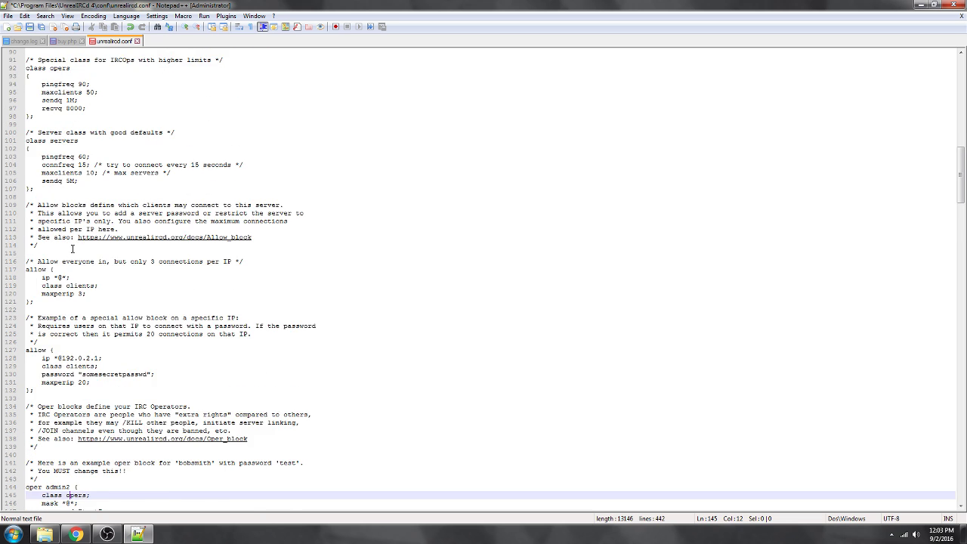
scroll(73, 249, up, 14)
click(64, 229)
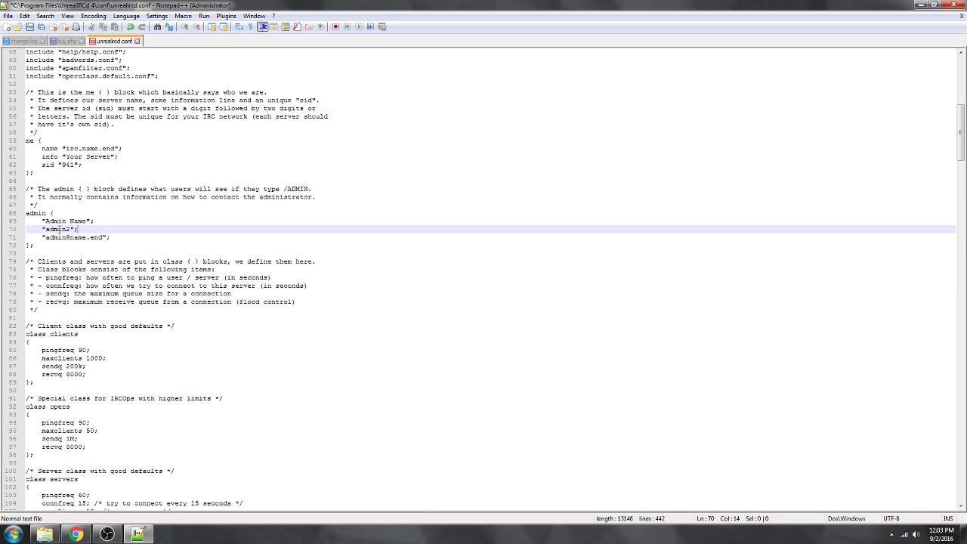
scroll(65, 237, down, 3)
scroll(65, 236, down, 18)
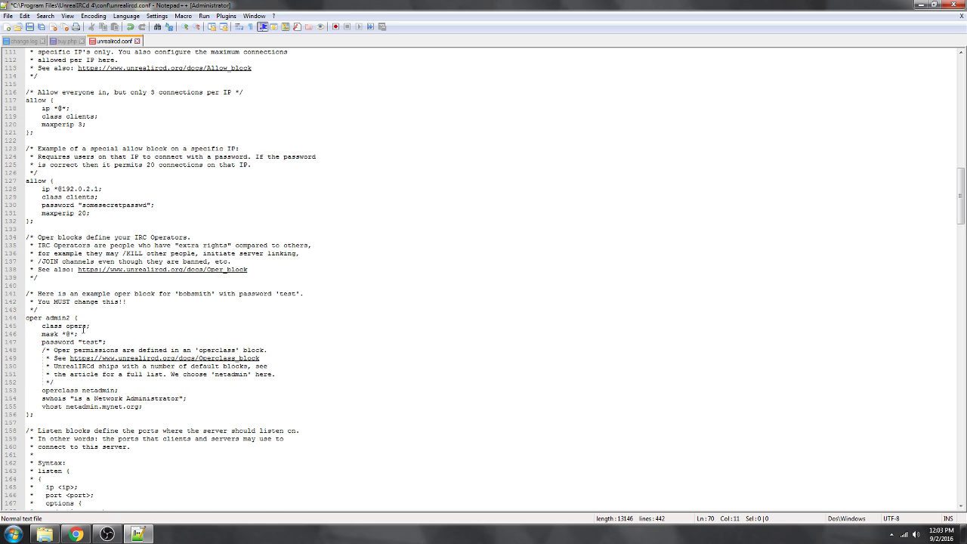
click(71, 317)
key(BackSpace)
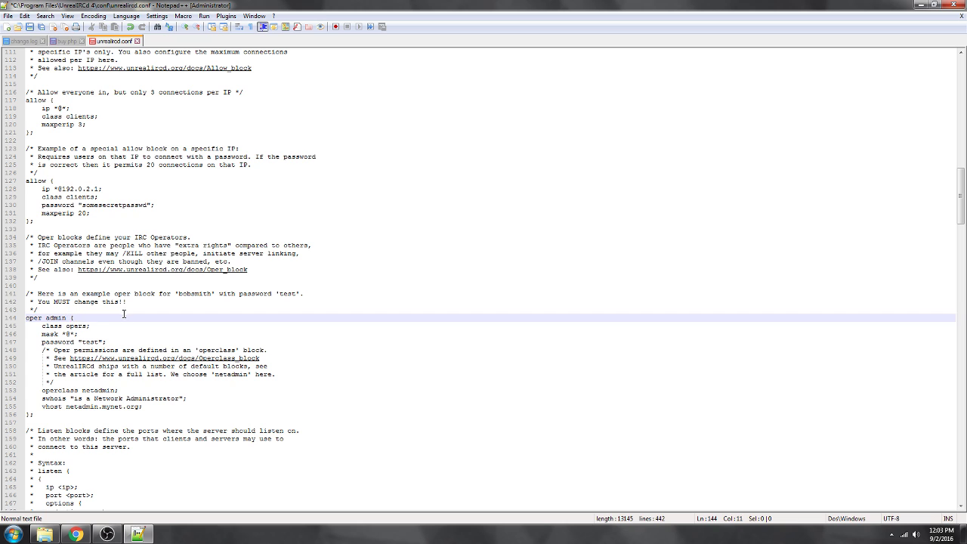
scroll(124, 312, down, 1)
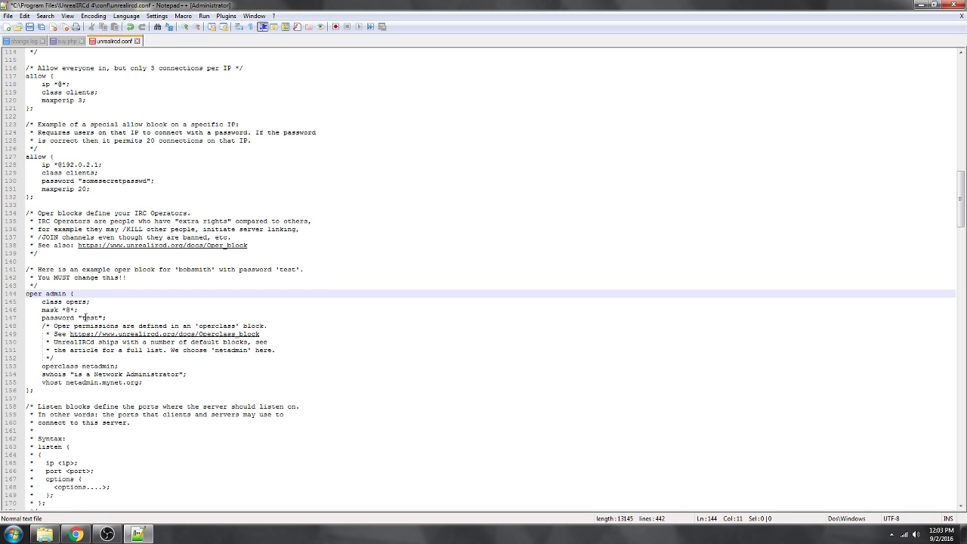
double_click(86, 318)
text(password)
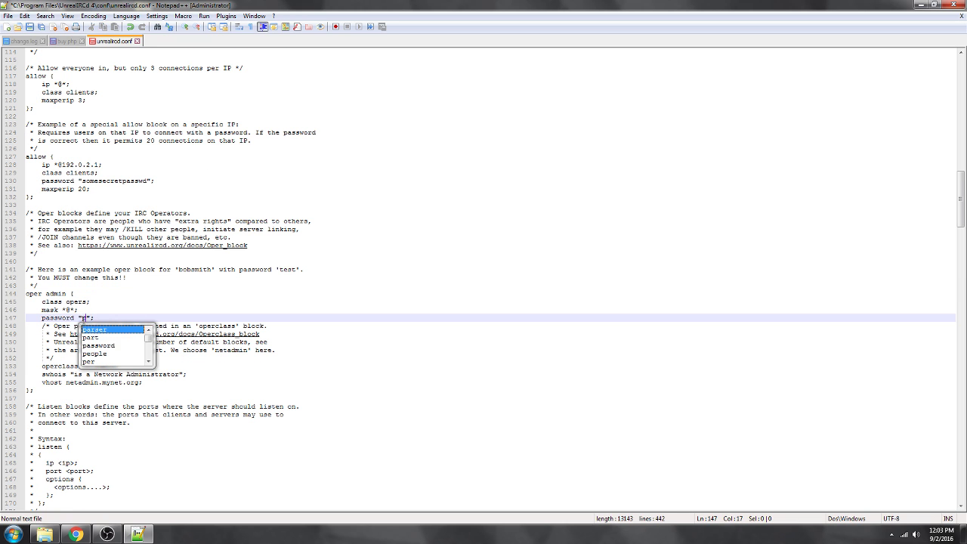
click(204, 307)
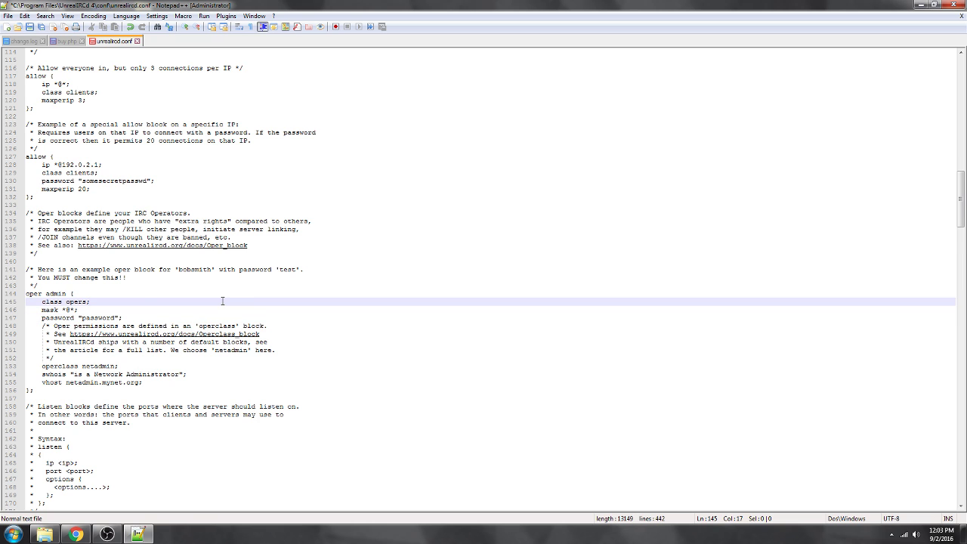
scroll(222, 302, down, 5)
scroll(222, 300, down, 5)
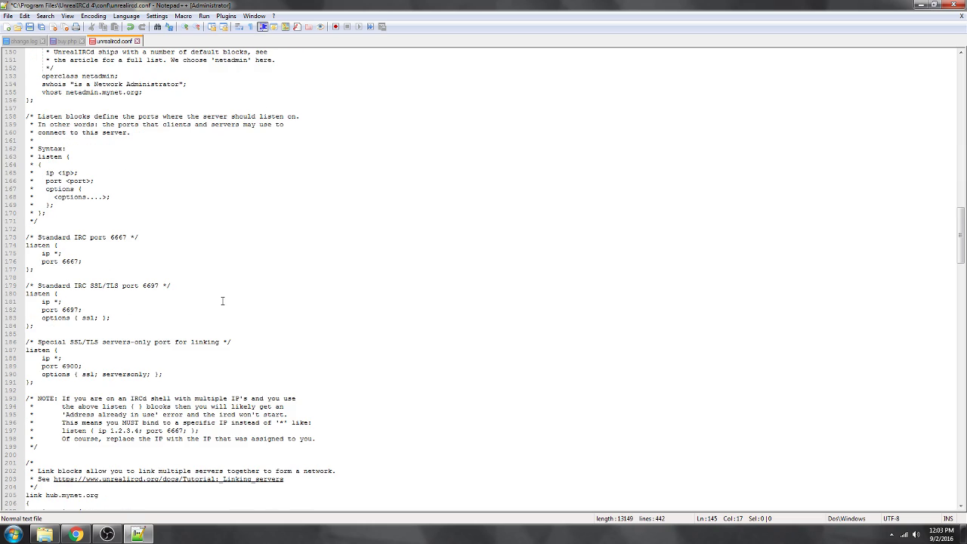
Copy the first cloak key over the two placeholder cloak-key lines.
scroll(152, 249, down, 6)
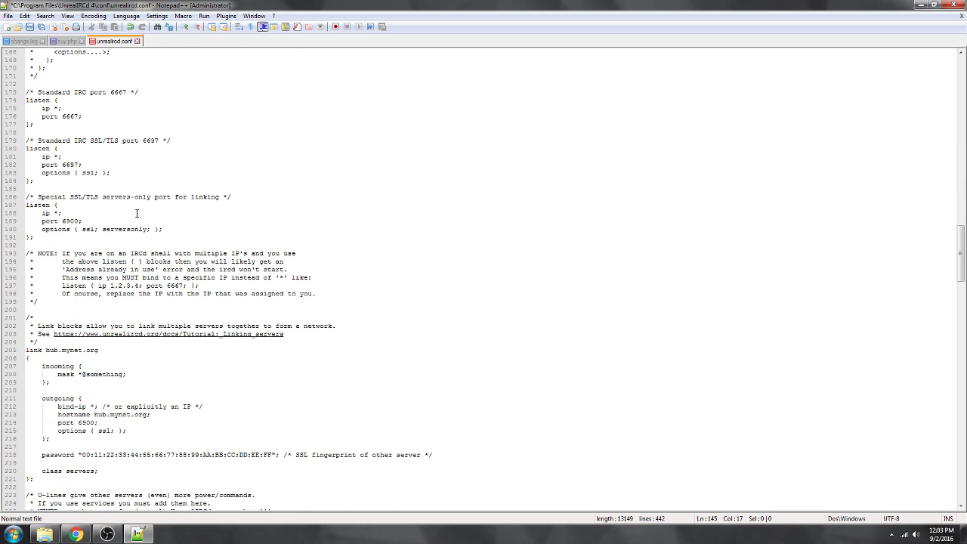
scroll(137, 213, down, 16)
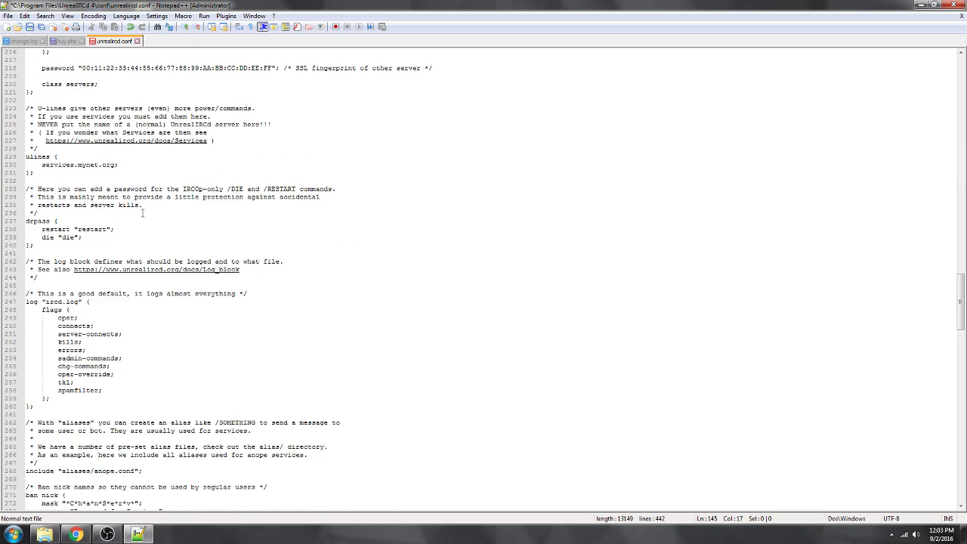
scroll(142, 213, down, 20)
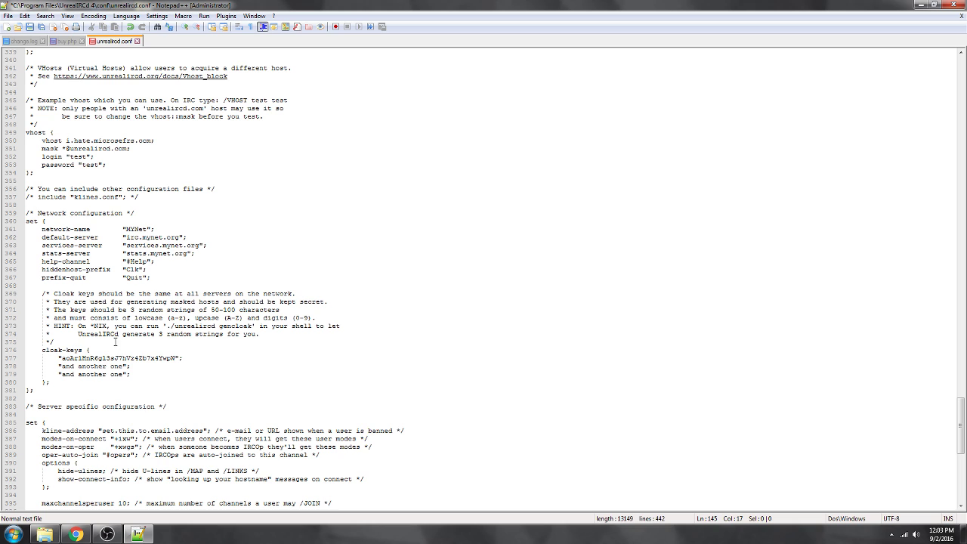
drag(176, 358, 61, 358)
key(ctrl+c)
drag(125, 366, 70, 362)
key(ctrl+v)
drag(126, 374, 65, 374)
key(ctrl+v)
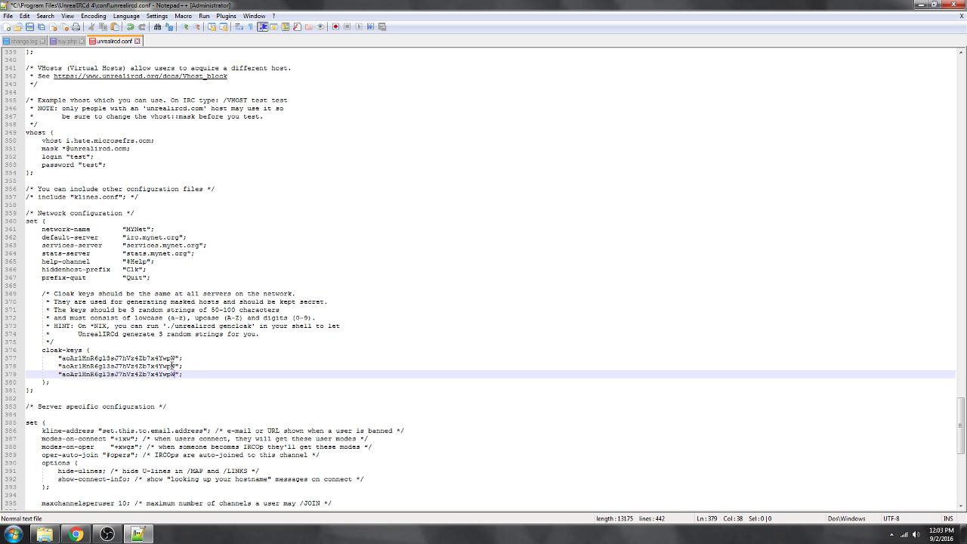
Change the second and third cloak keys' first letters to b and c, then save.
click(173, 365)
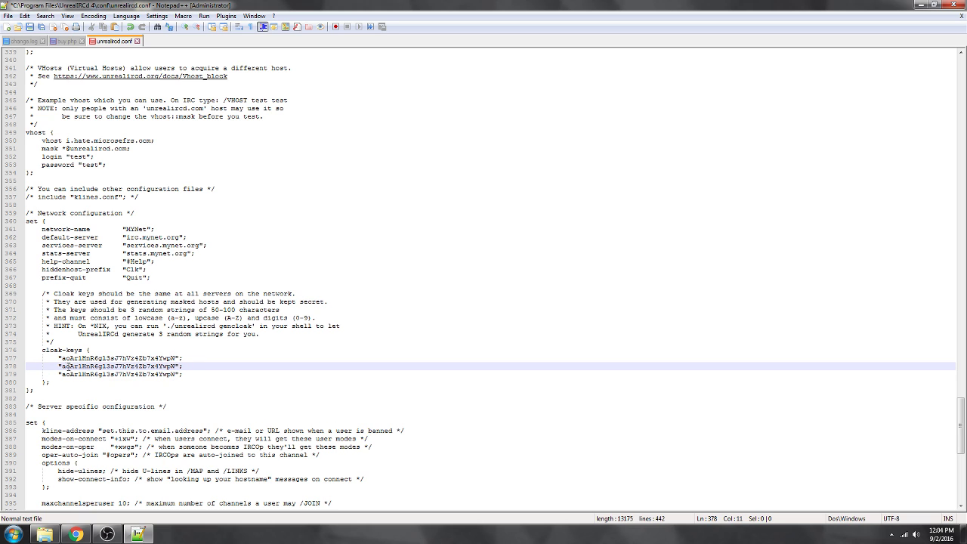
key(BackSpace)
text(b)
click(68, 358)
click(69, 374)
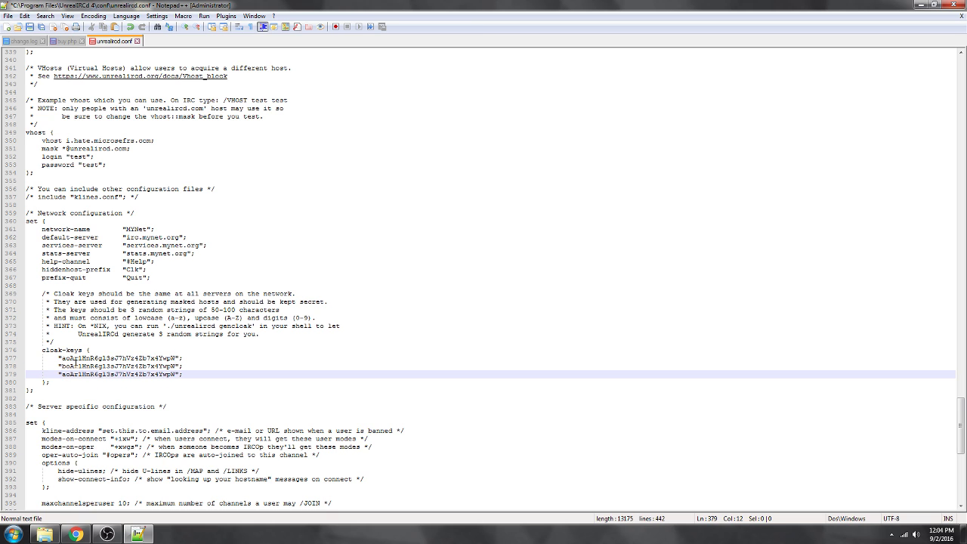
key(BackSpace)
text(c)
click(89, 318)
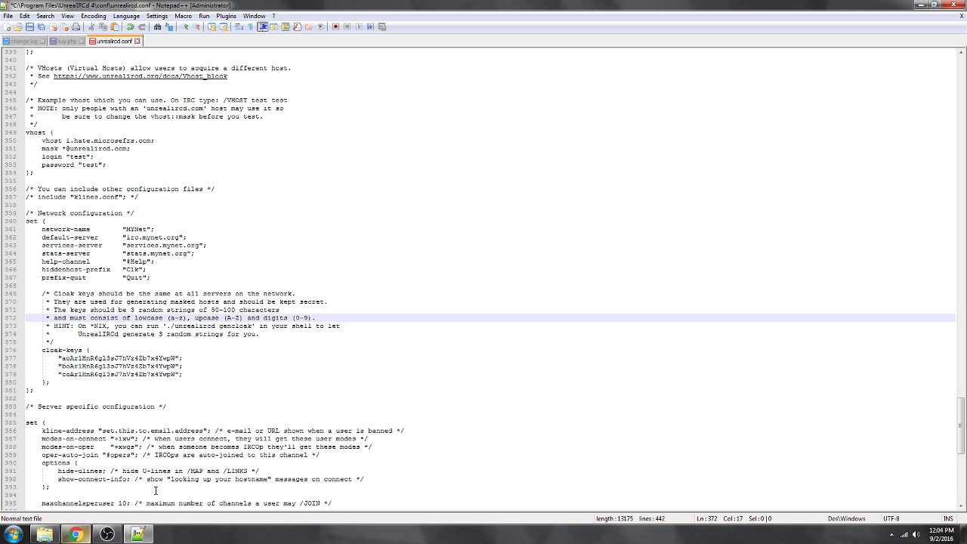
click(185, 383)
click(124, 373)
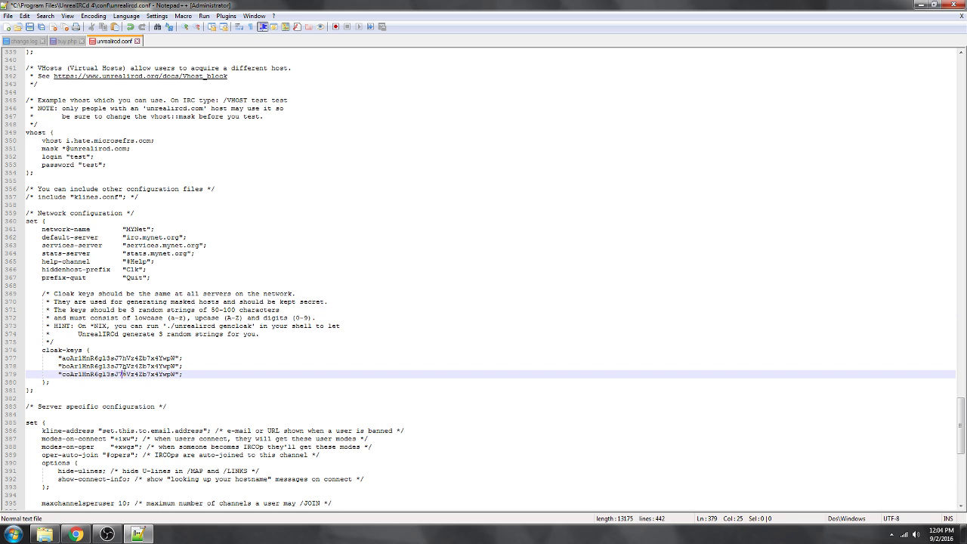
click(154, 366)
click(180, 373)
key(ctrl+s)
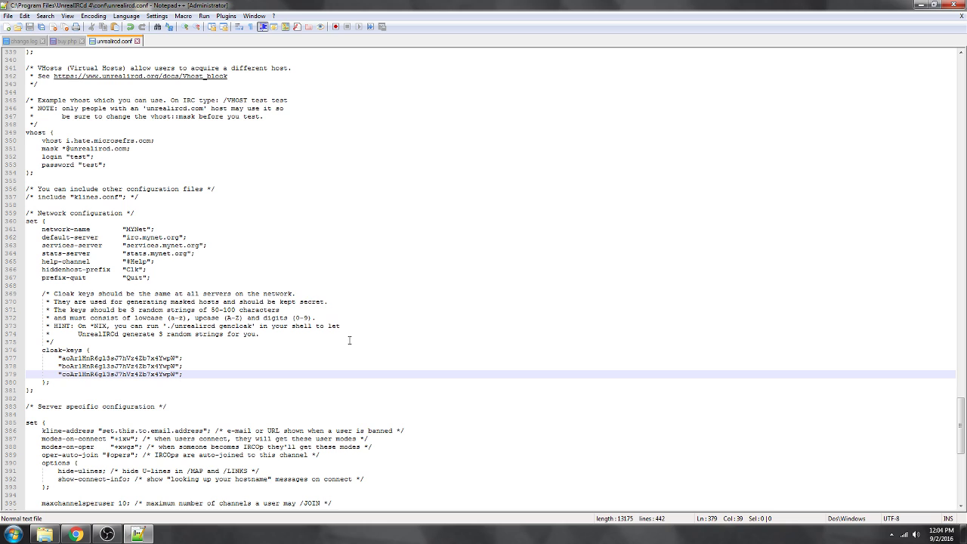
scroll(483, 279, down, 8)
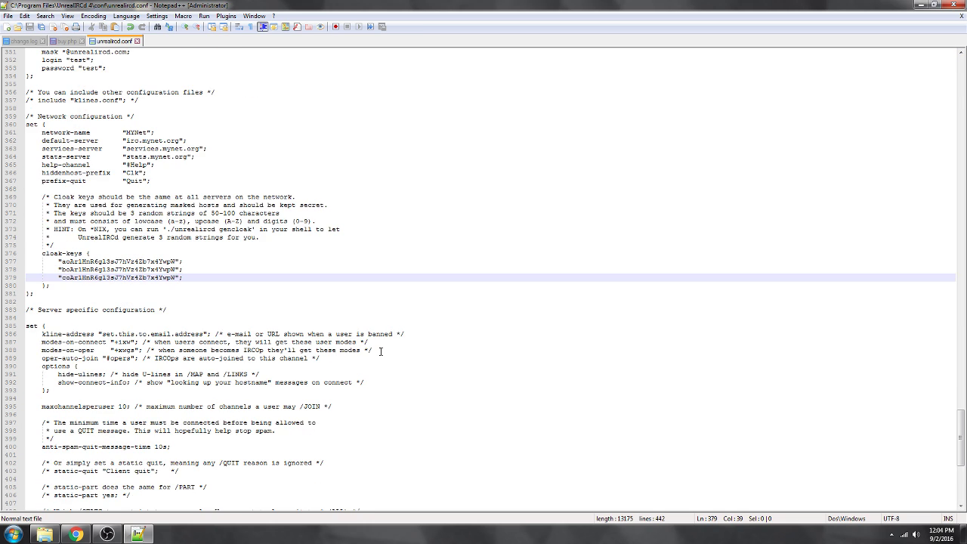
Close Notepad++ and reopen unrealircd.conf via Edit with Notepad++, cancelling the WinRAR dialog.
click(955, 5)
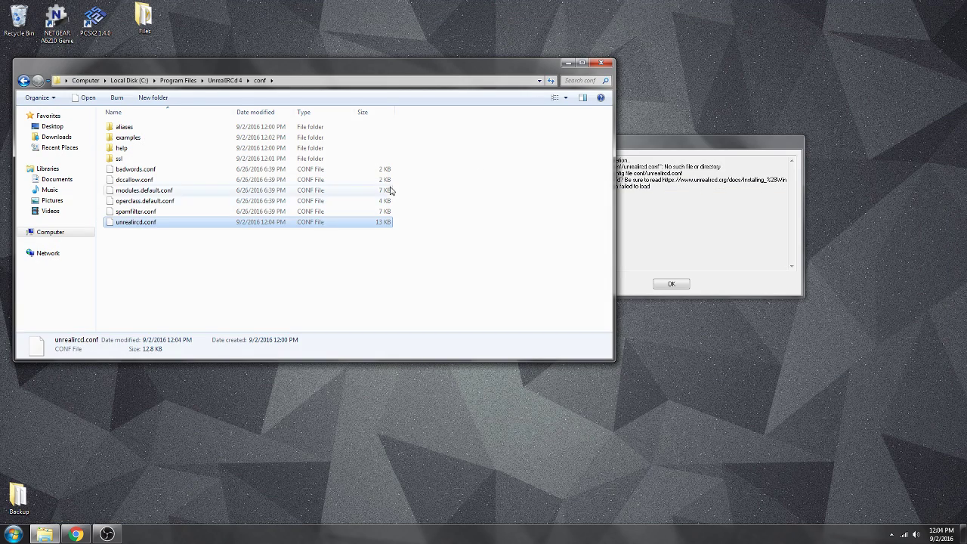
right_click(206, 225)
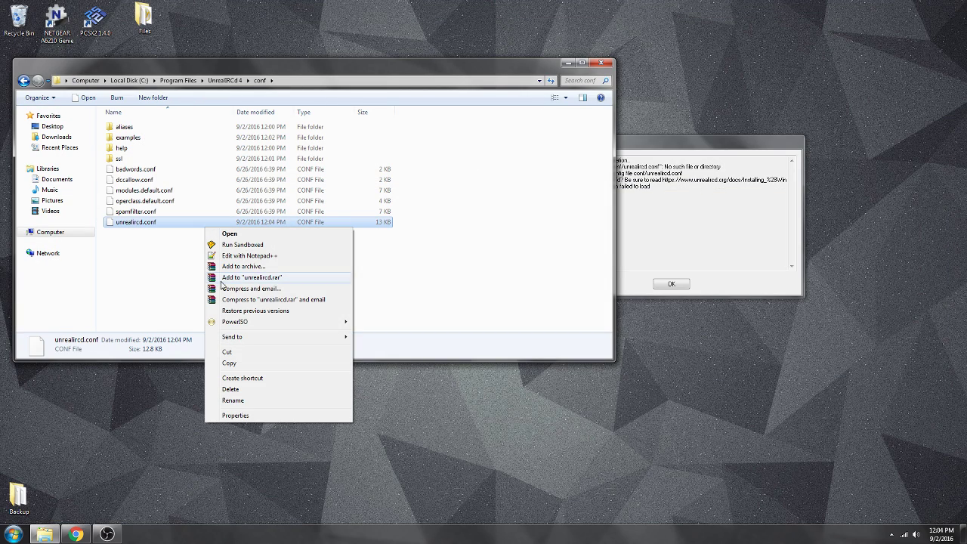
click(276, 265)
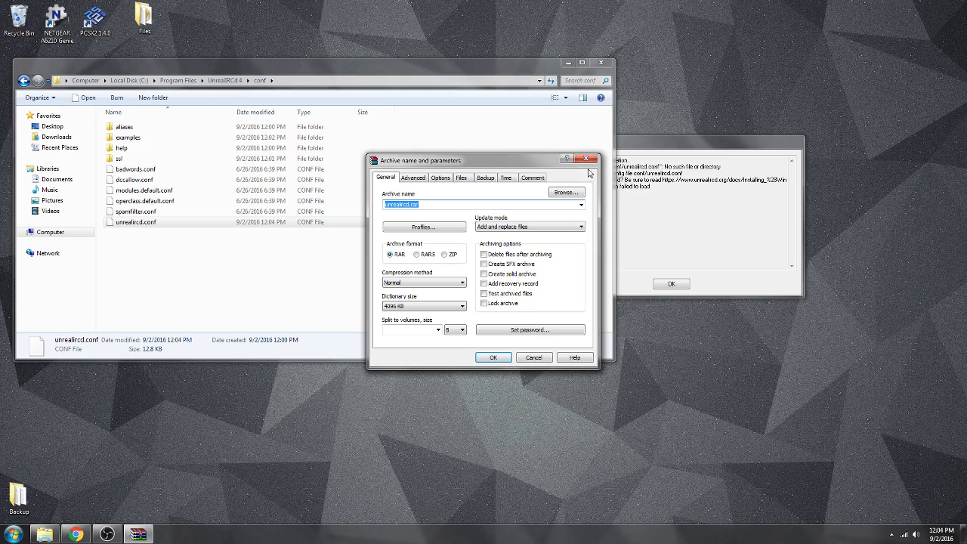
key(Escape)
right_click(161, 221)
click(238, 249)
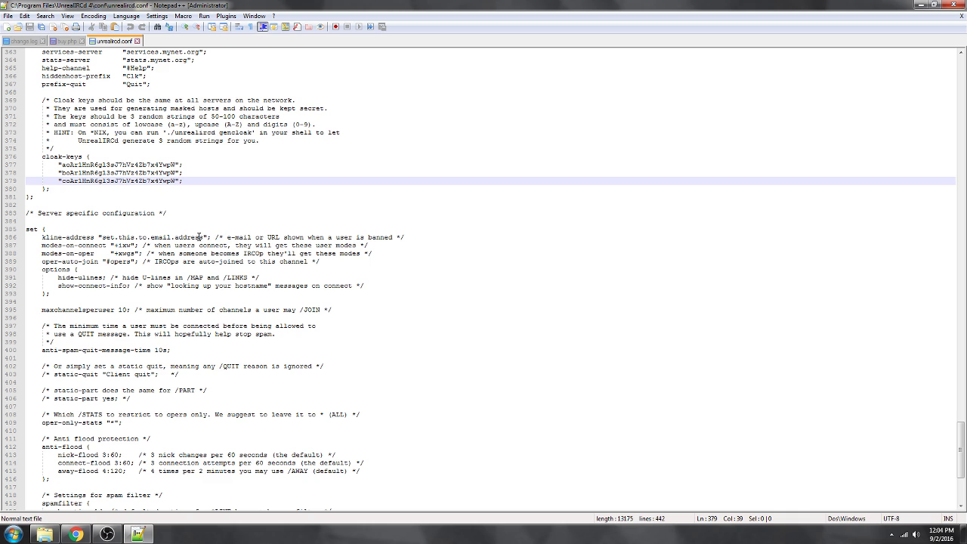
Replace the kline-address placeholder with the admin e-mail address, save, and close Notepad++.
drag(204, 239, 101, 240)
text(\)
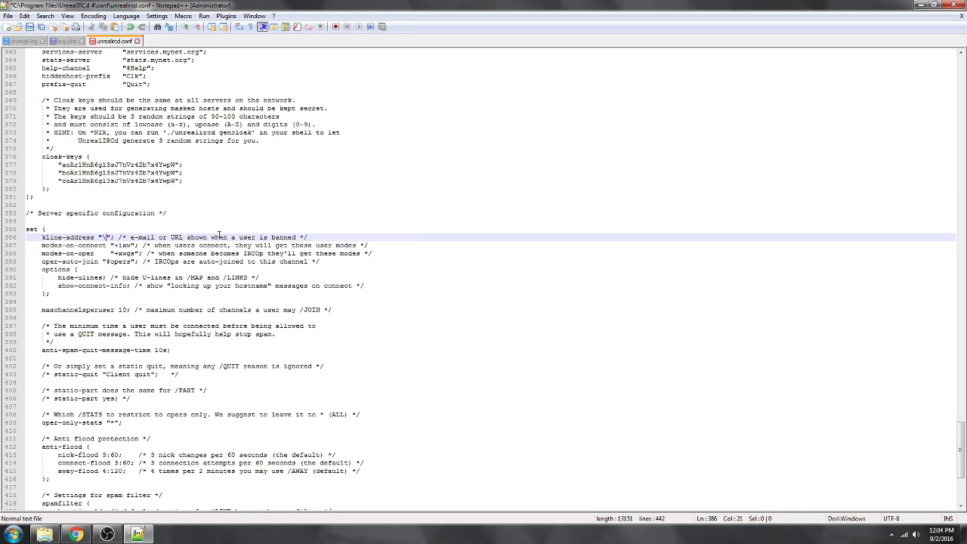
key(BackSpace)
text(admin@admin)
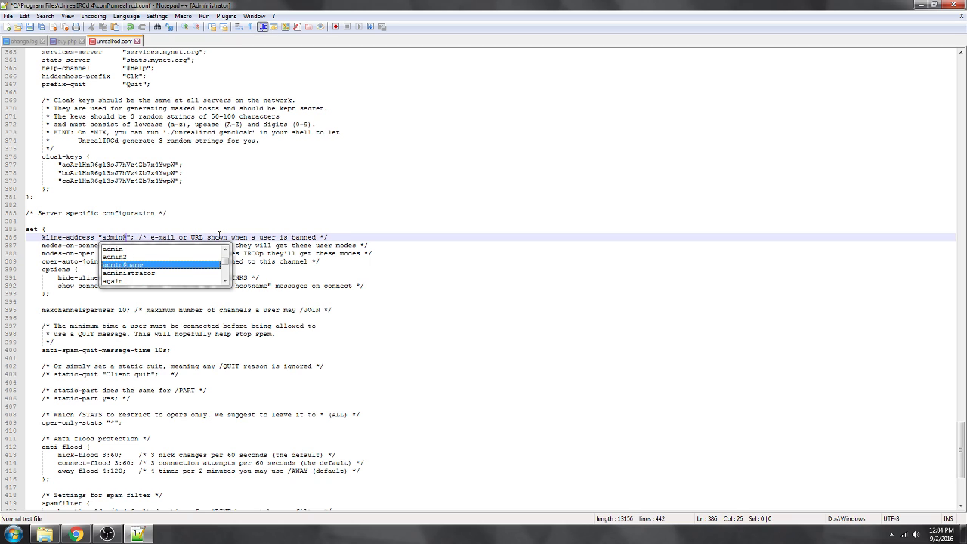
text(.name)
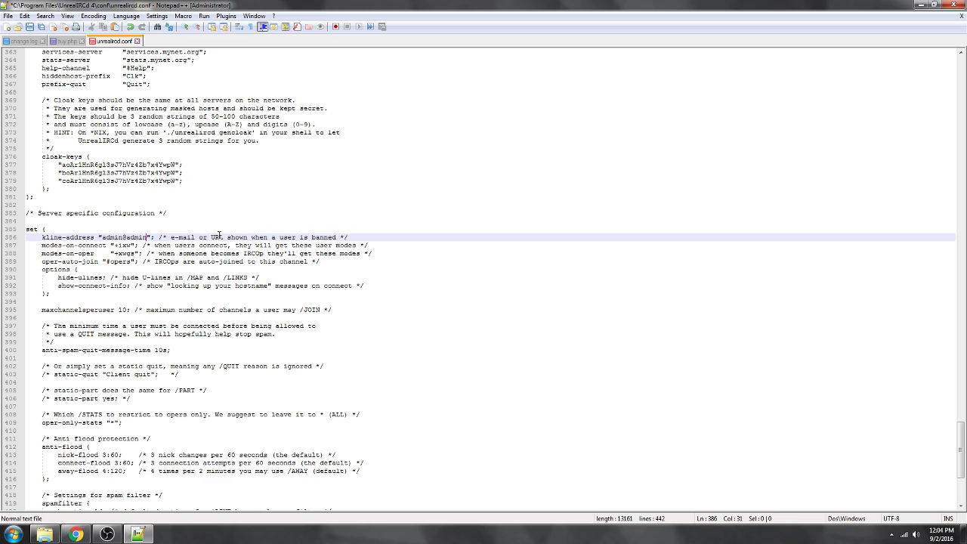
key(ctrl+s)
key(alt+F4)
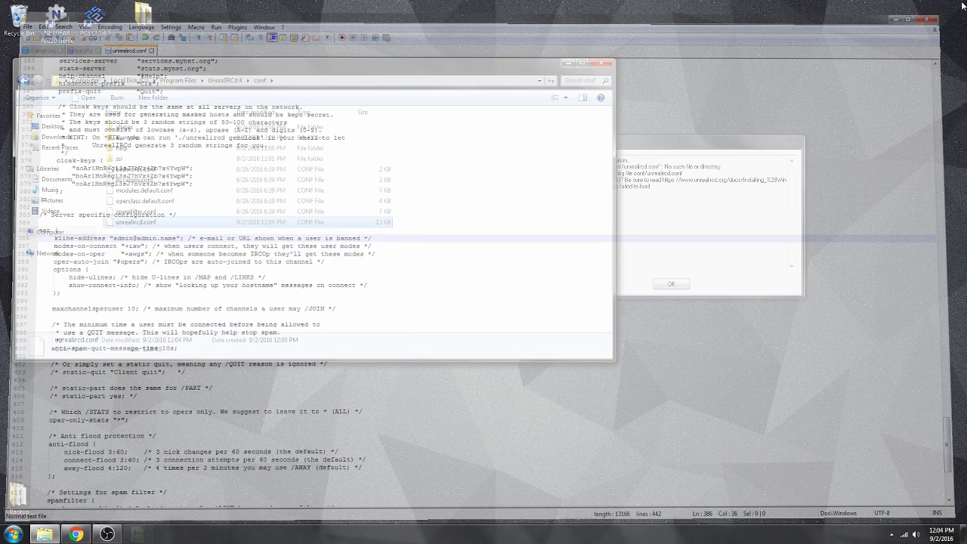
Open the UnrealIRCd 4 install folder from Program Files and dismiss the configuration error.
click(179, 80)
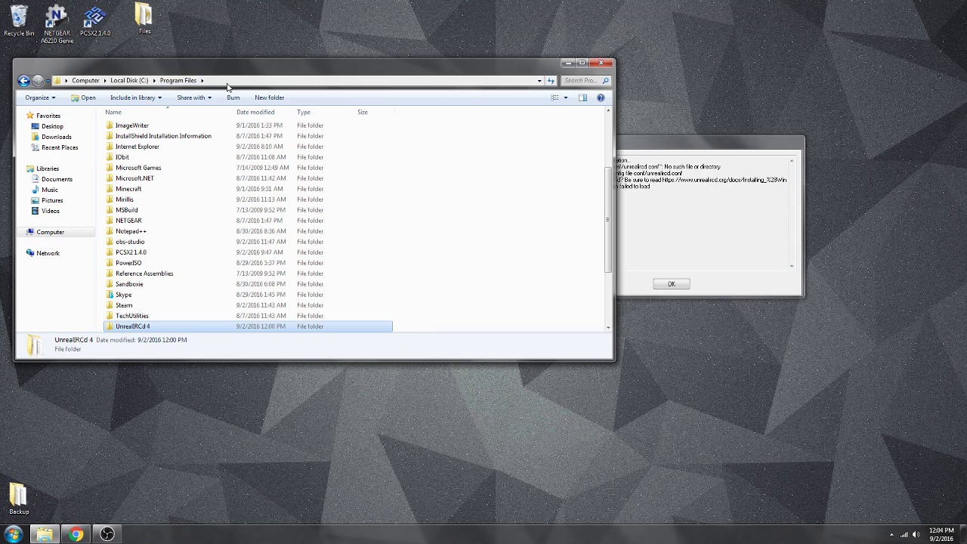
double_click(130, 325)
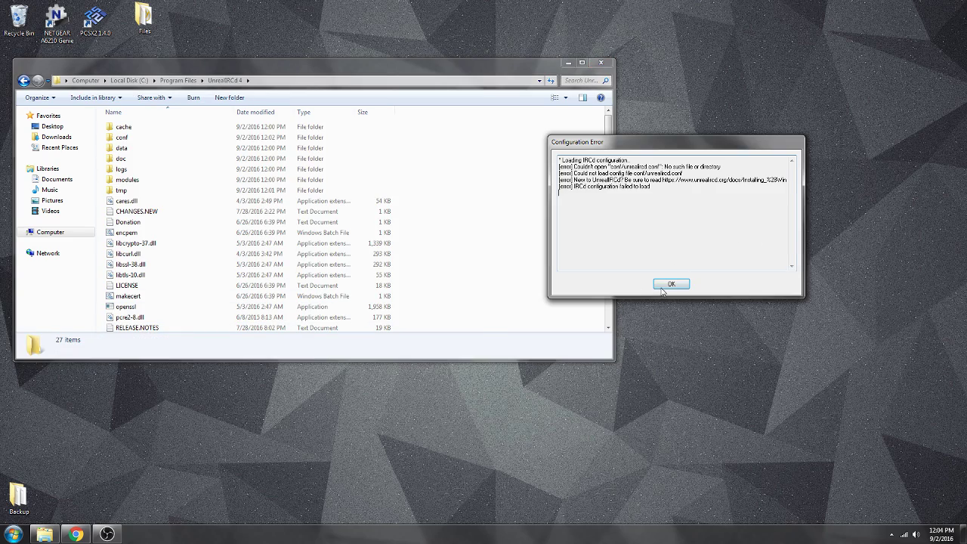
click(664, 285)
Launch the UnrealIRCd server from its shortcut, move its window to the top, and minimize the folder.
drag(123, 67, 583, 207)
double_click(444, 260)
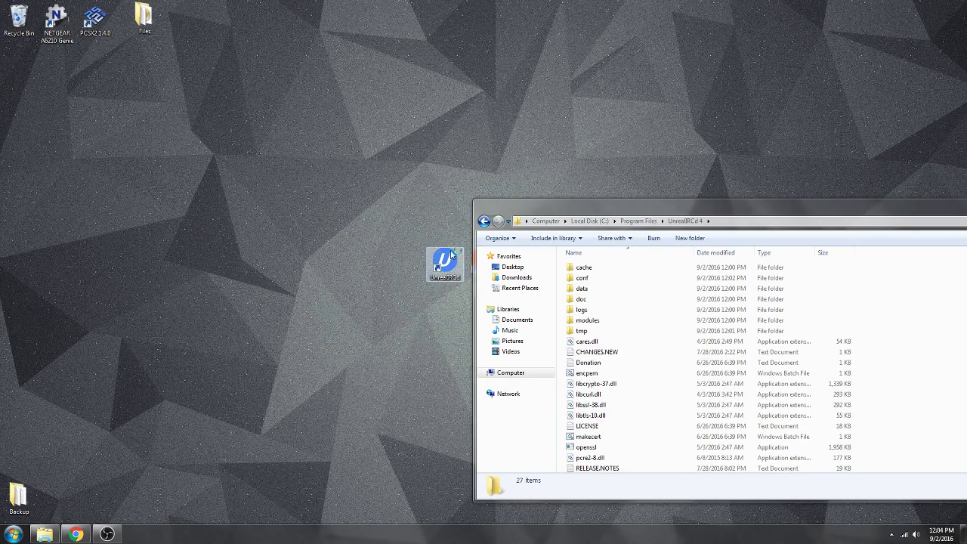
drag(652, 206, 338, 138)
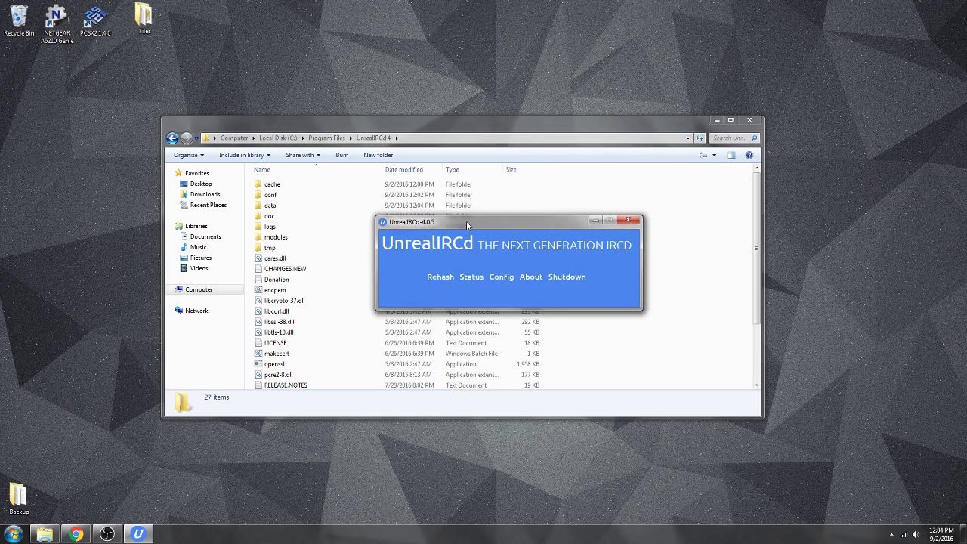
drag(466, 221, 809, 28)
click(716, 121)
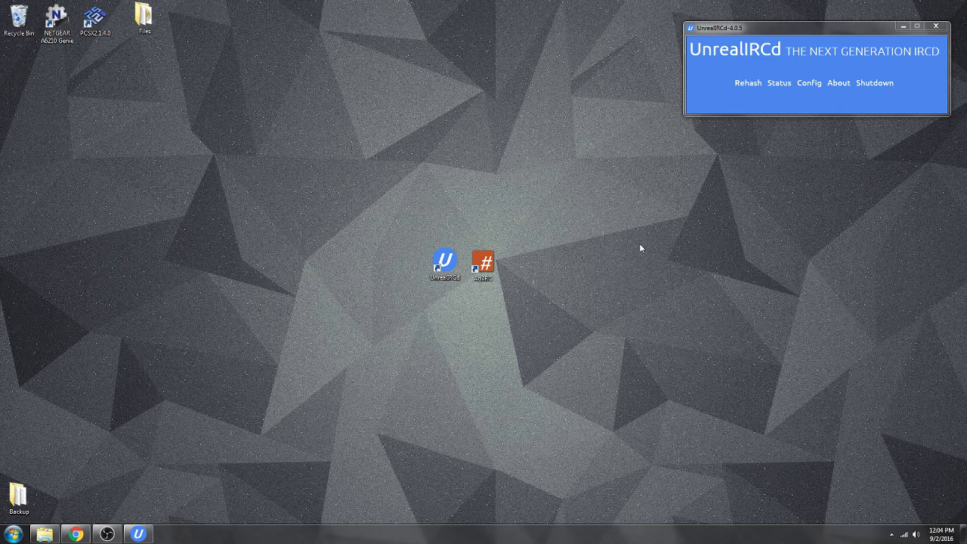
Launch AdiIRC, close Quick Connect, and close the chat.freenode.net server window.
double_click(484, 263)
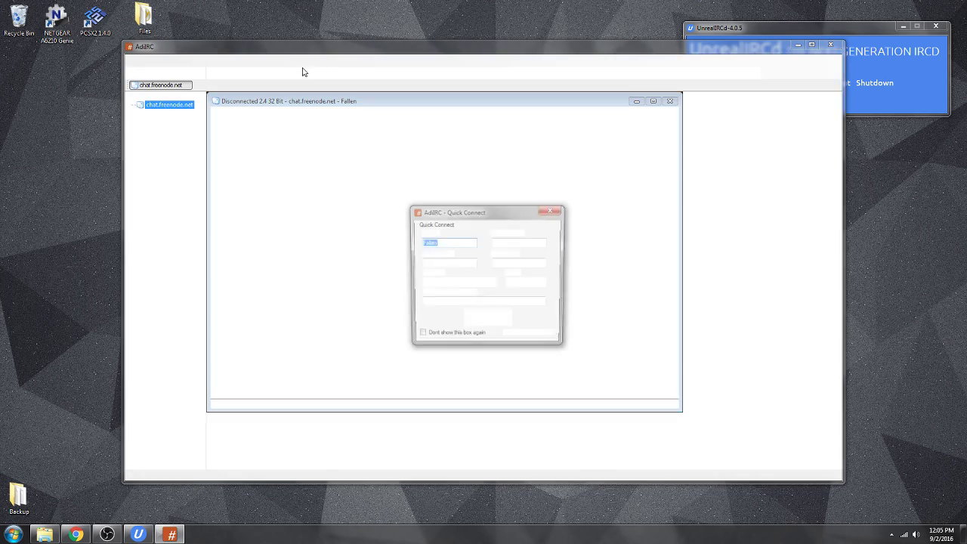
click(553, 209)
right_click(183, 111)
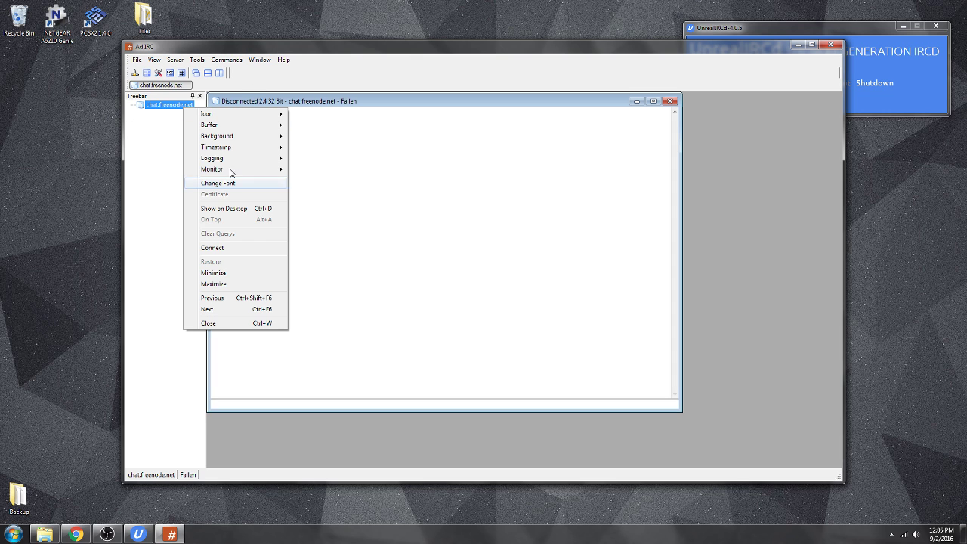
click(230, 324)
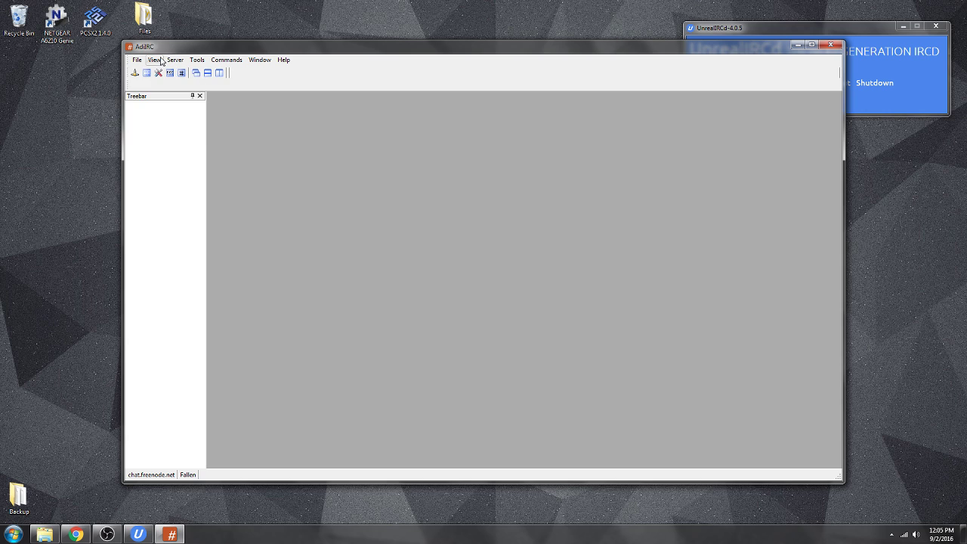
Open the Server List from the Server menu and start adding a new network.
click(137, 60)
click(143, 62)
click(155, 61)
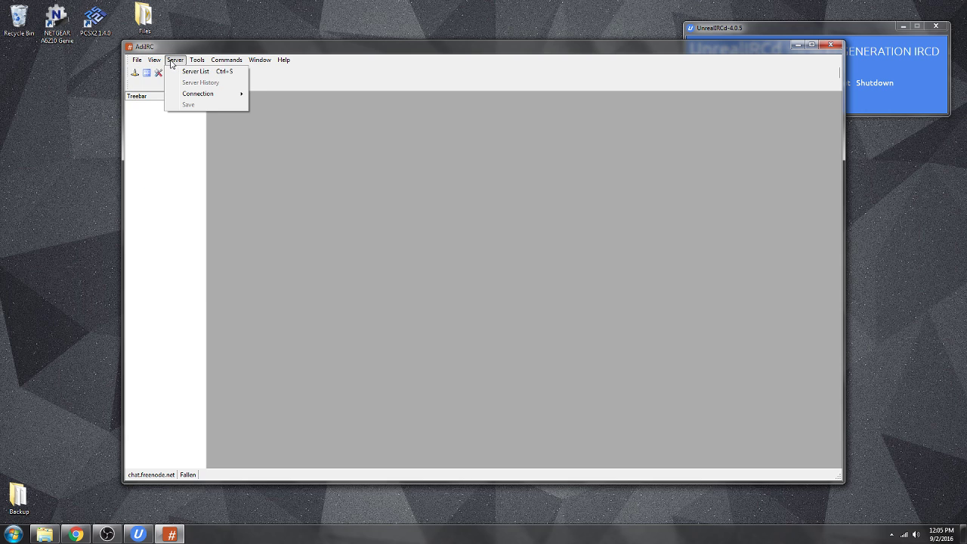
click(189, 70)
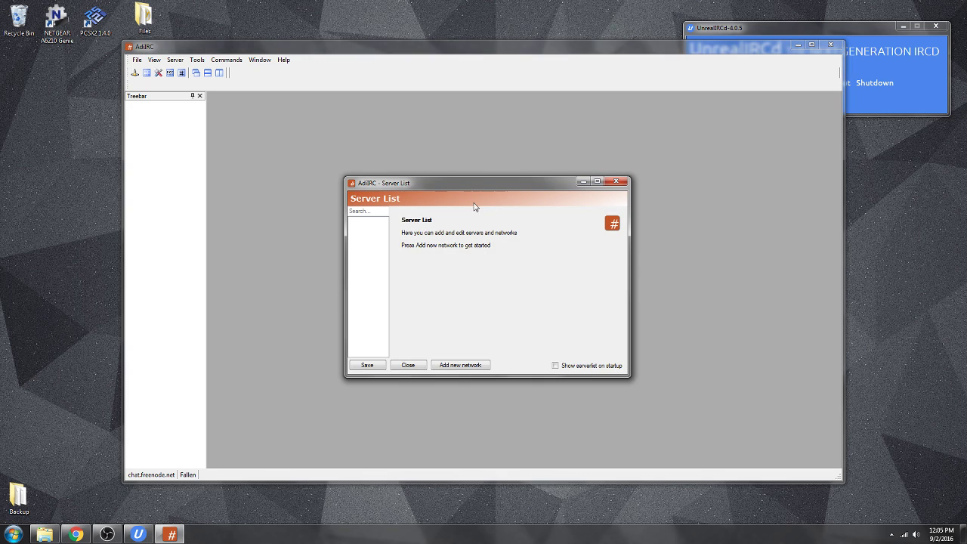
click(463, 366)
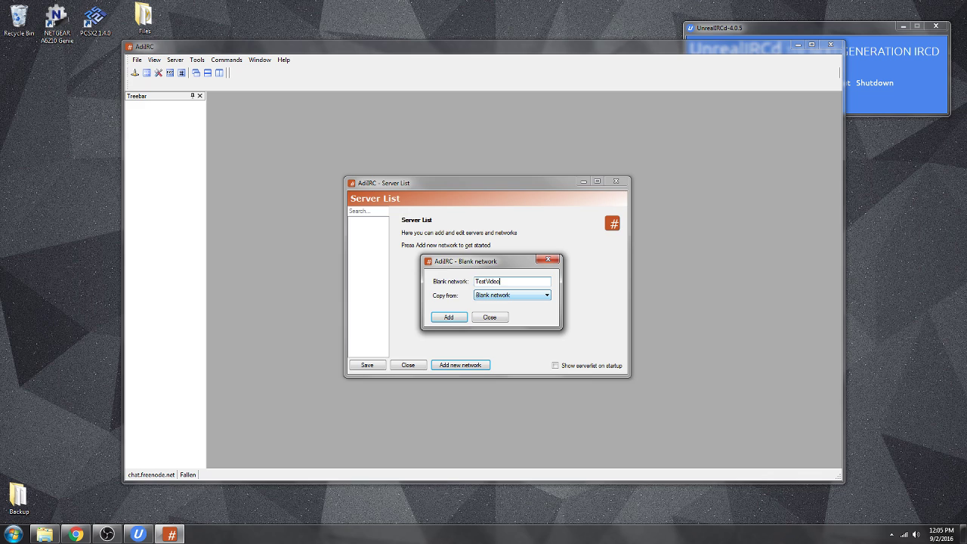
Confirm the TestVideo network, add and save server 127.0.0.1 port 6667, then connect.
key(Return)
click(428, 213)
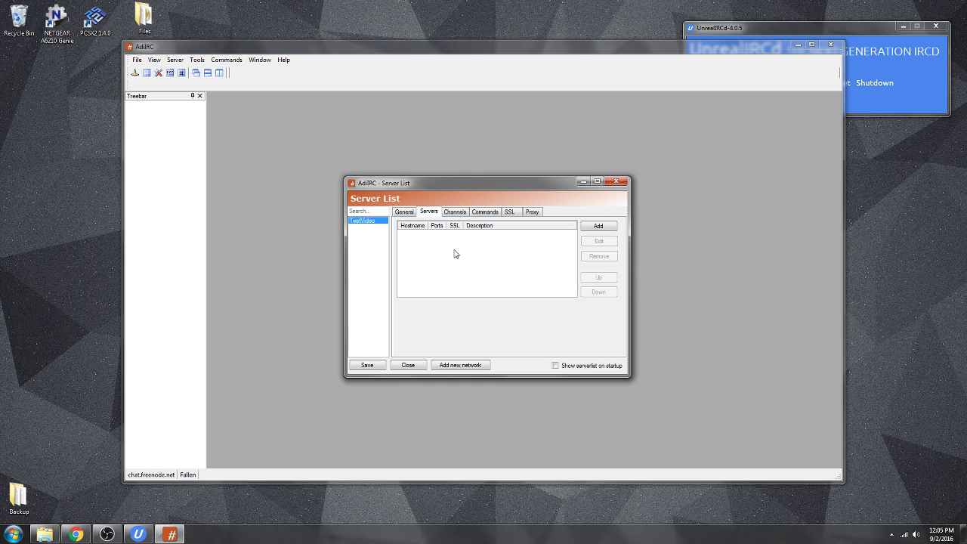
click(597, 228)
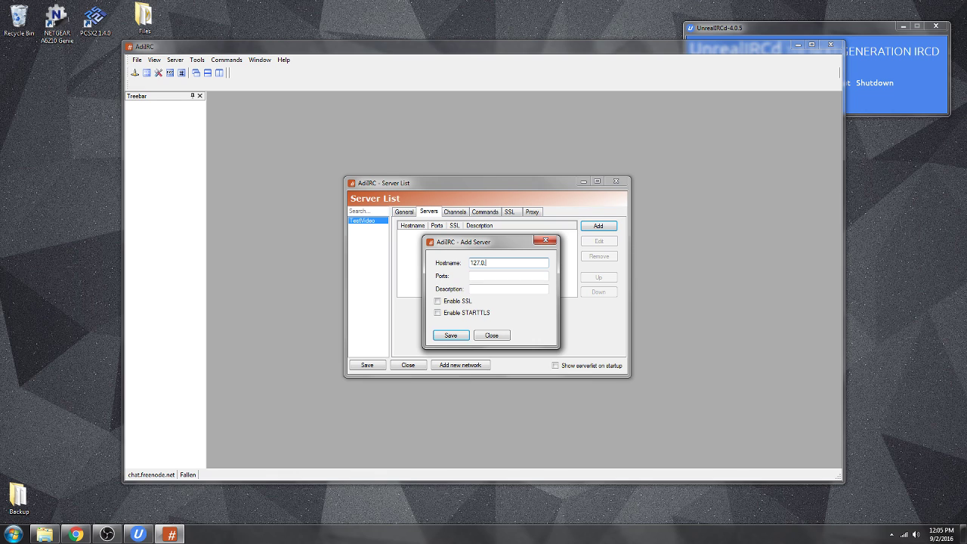
click(501, 276)
text(6667)
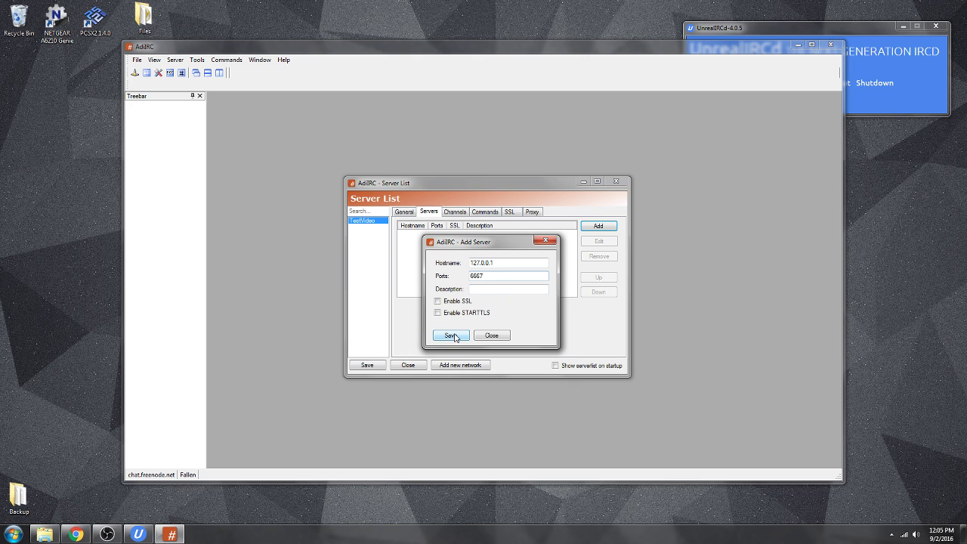
click(453, 334)
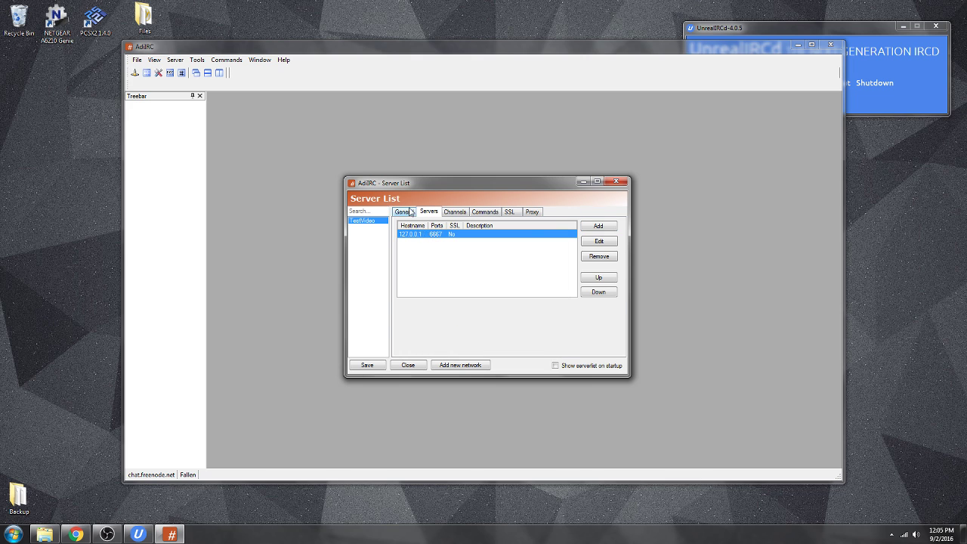
click(407, 211)
click(416, 347)
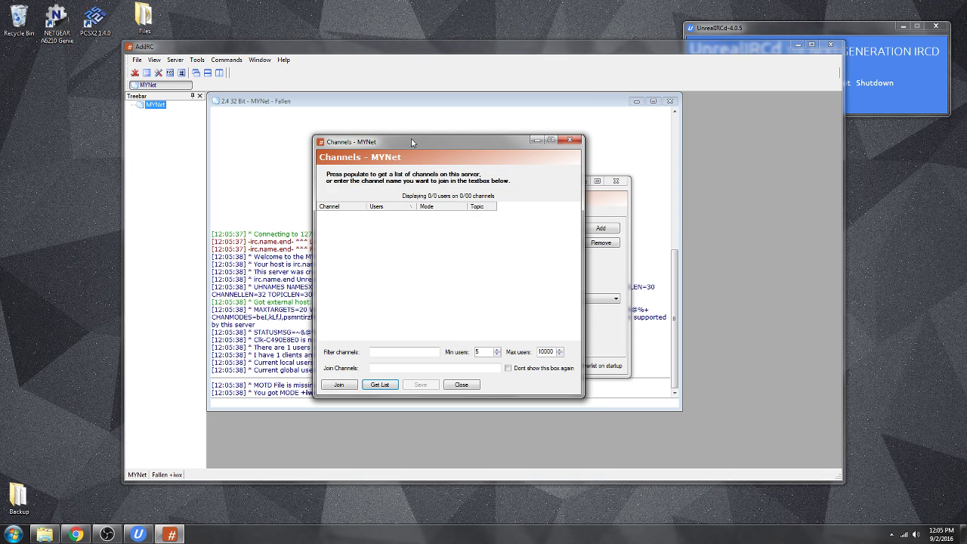
Close the Server List without saving and highlight the 'MOTD File is missing' notice in the log.
drag(438, 148, 730, 139)
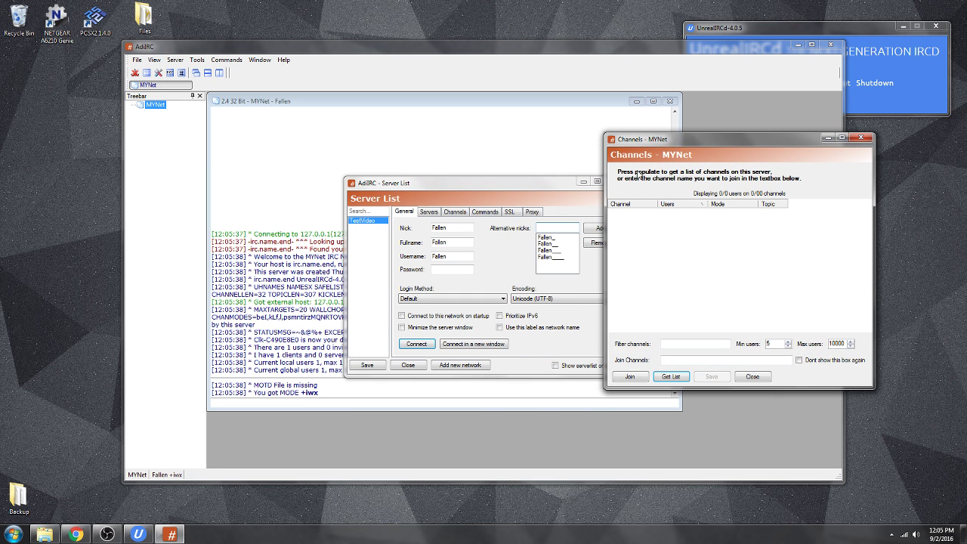
click(616, 182)
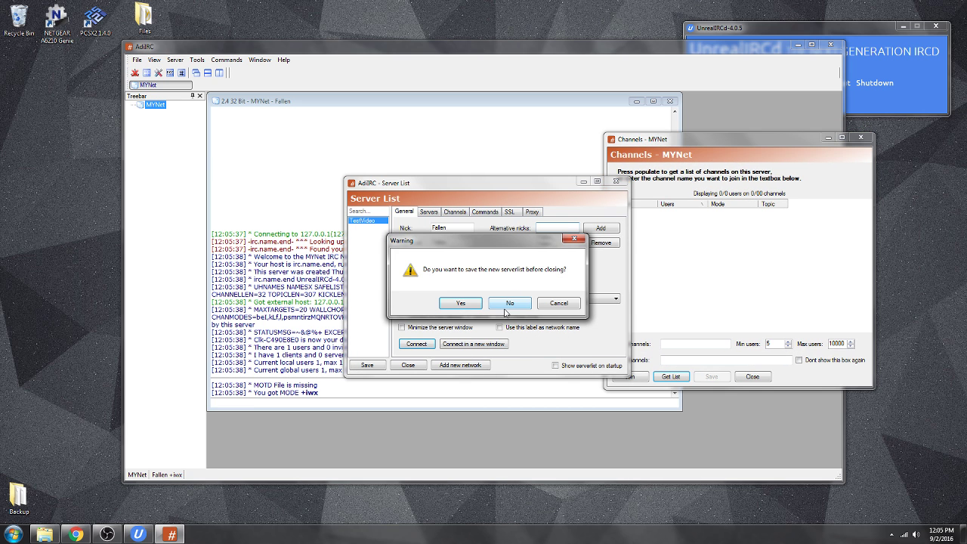
click(470, 304)
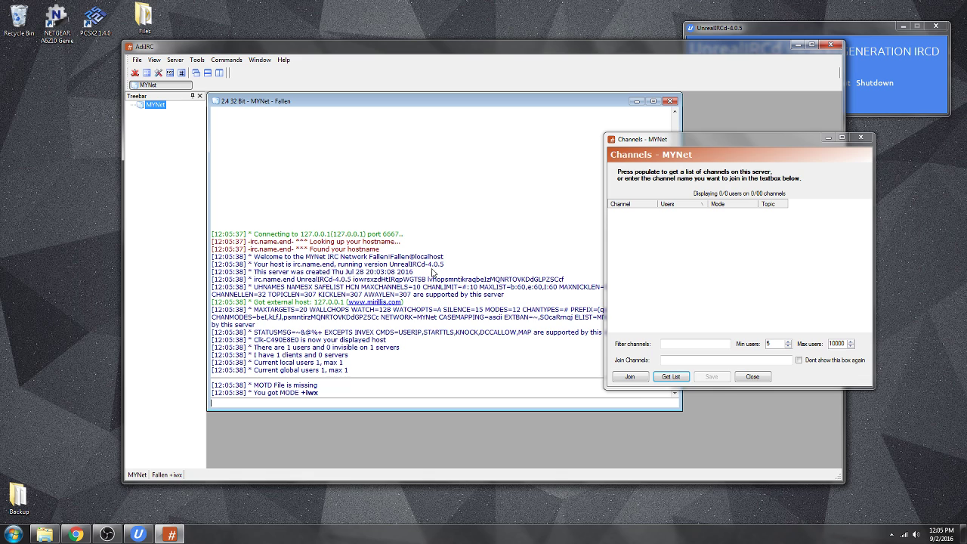
drag(256, 243, 275, 244)
drag(315, 386, 254, 386)
Open ircd.motd from UnrealIRCd's configuration files, then close the editor discarding changes.
click(809, 33)
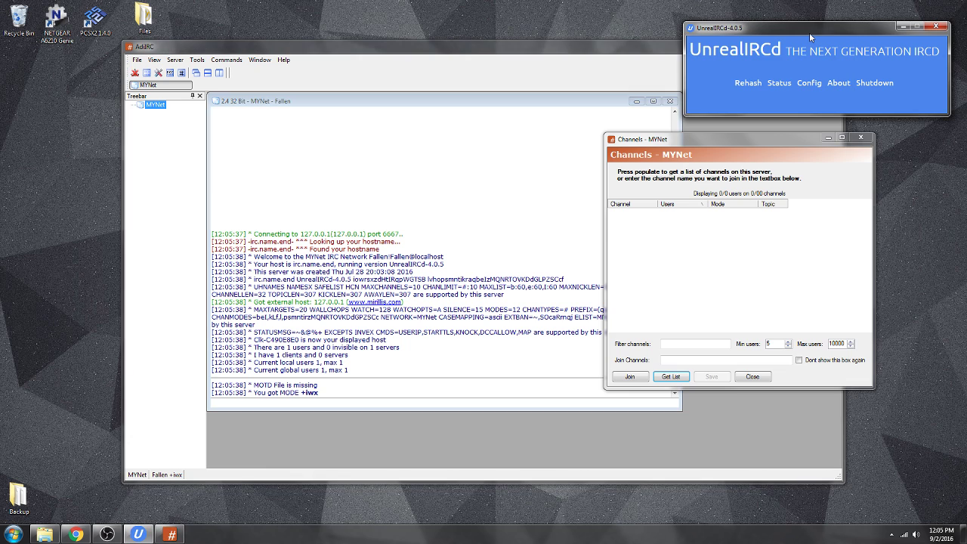
click(808, 83)
click(846, 220)
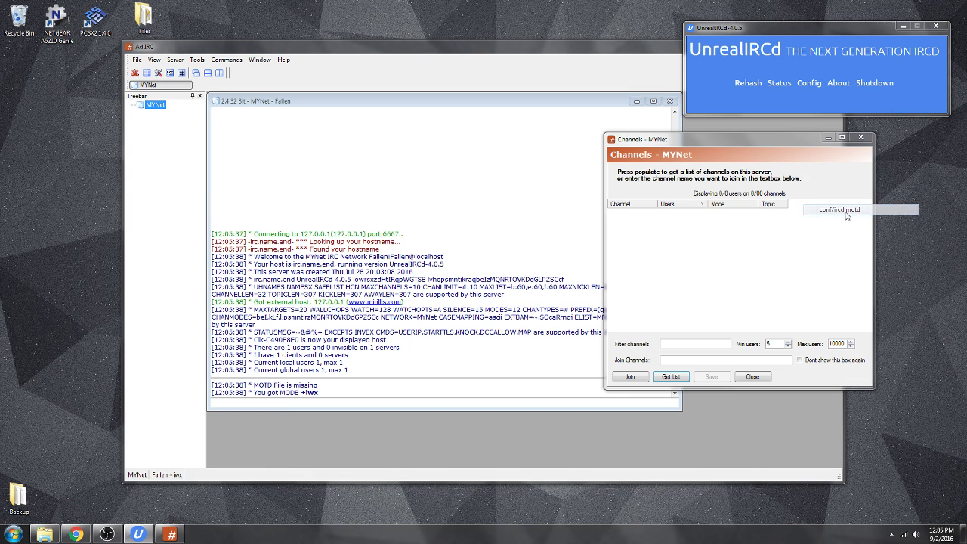
drag(445, 173, 463, 157)
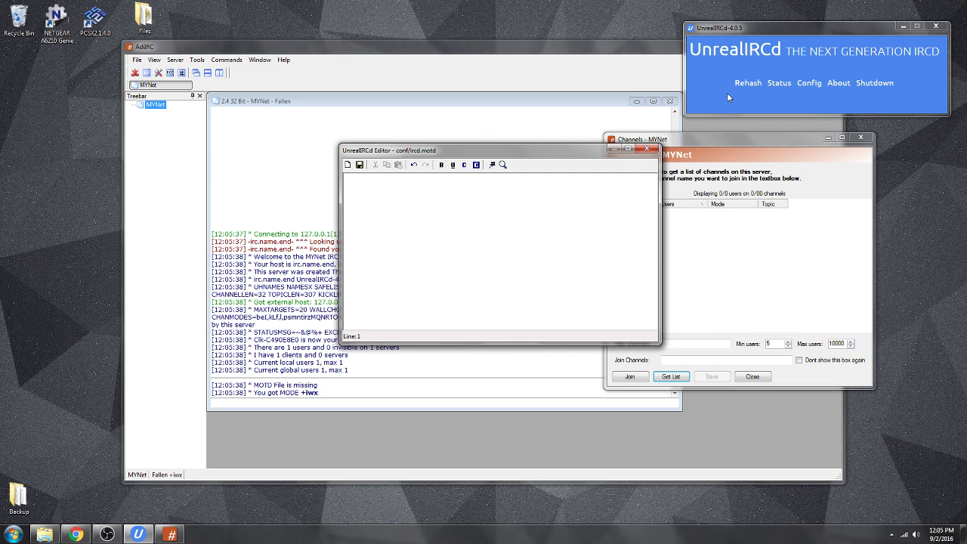
click(647, 148)
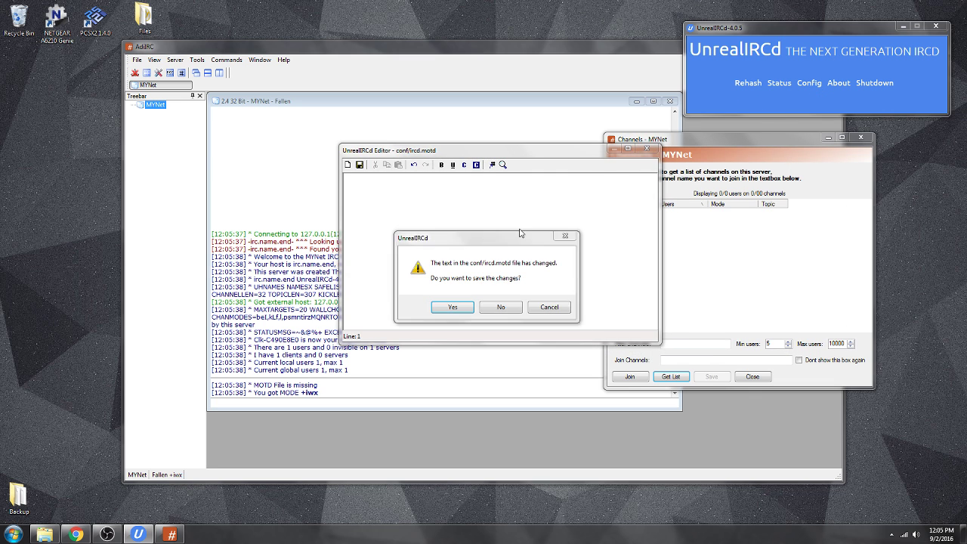
click(501, 308)
Reopen ircd.motd, save the 'Welcome to my amazing IRC Chat' greeting, and close the Channels dialog.
click(809, 83)
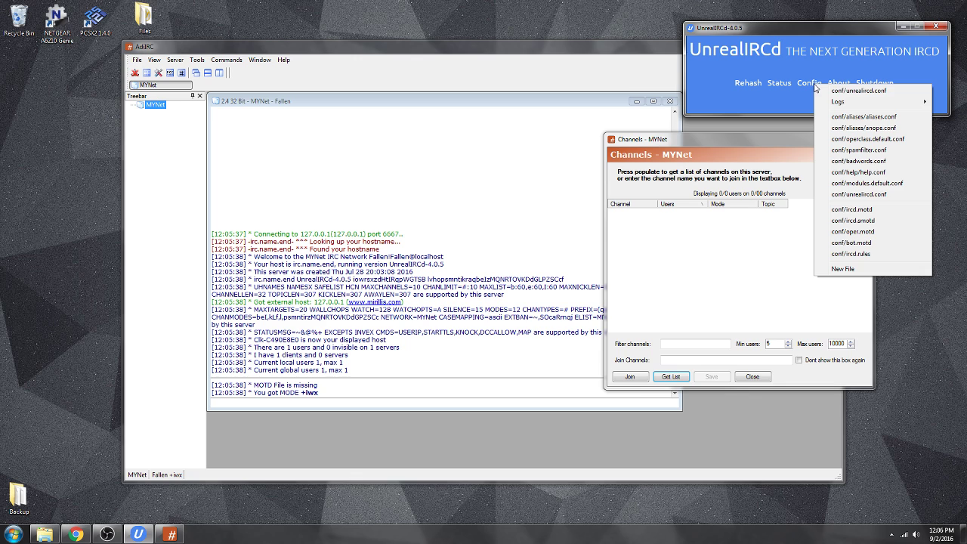
click(863, 213)
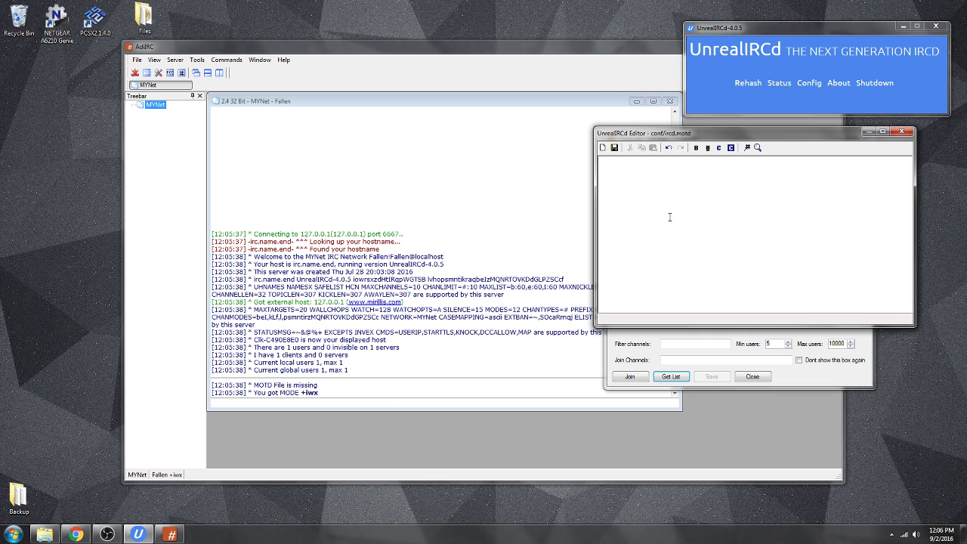
click(257, 386)
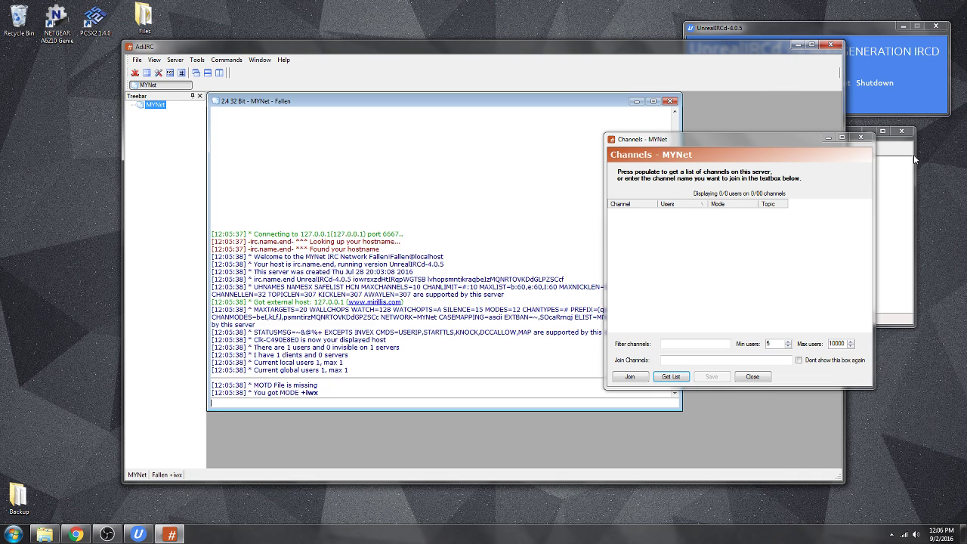
click(906, 160)
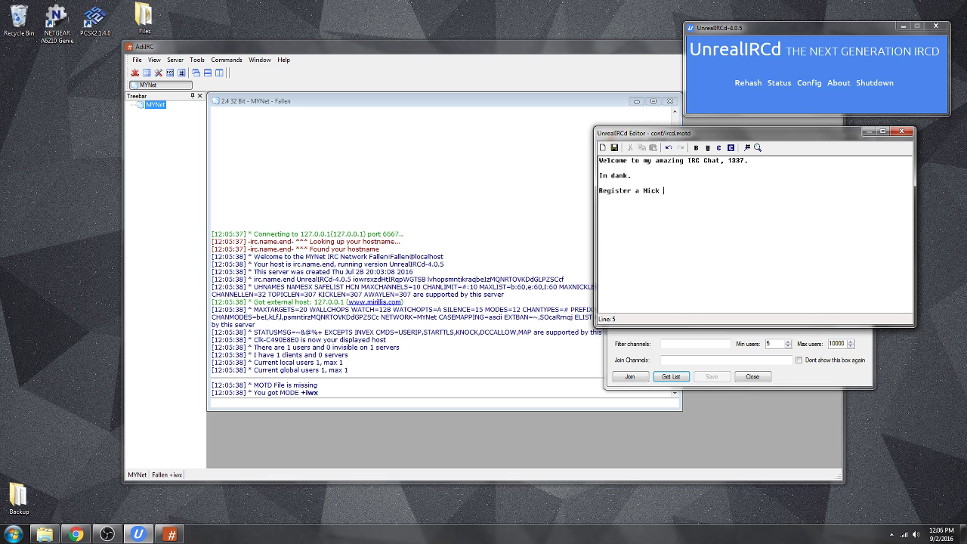
click(762, 4)
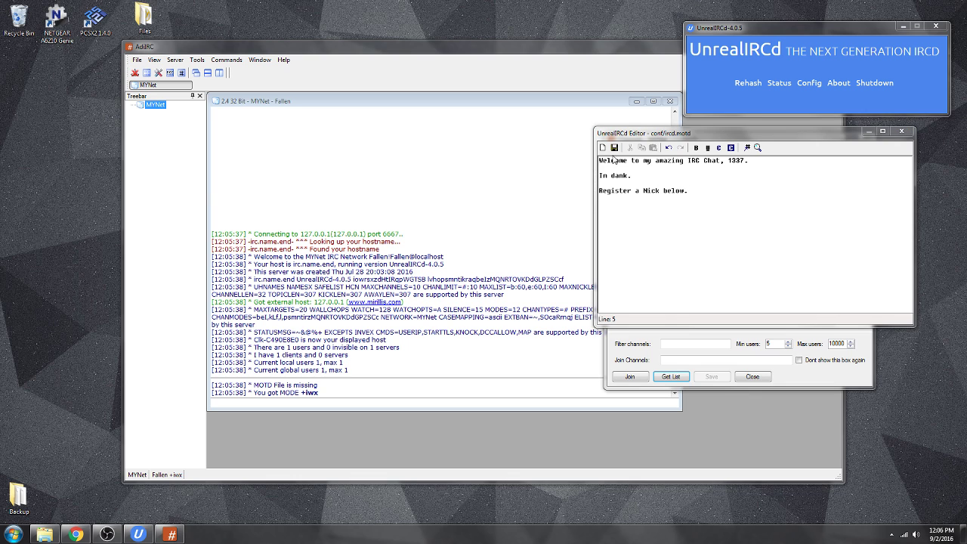
click(615, 149)
click(900, 131)
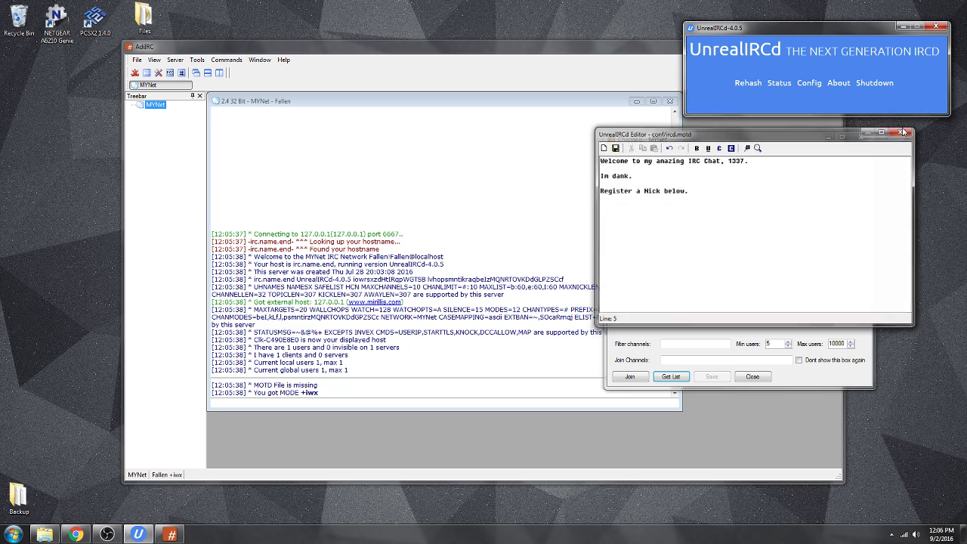
click(860, 137)
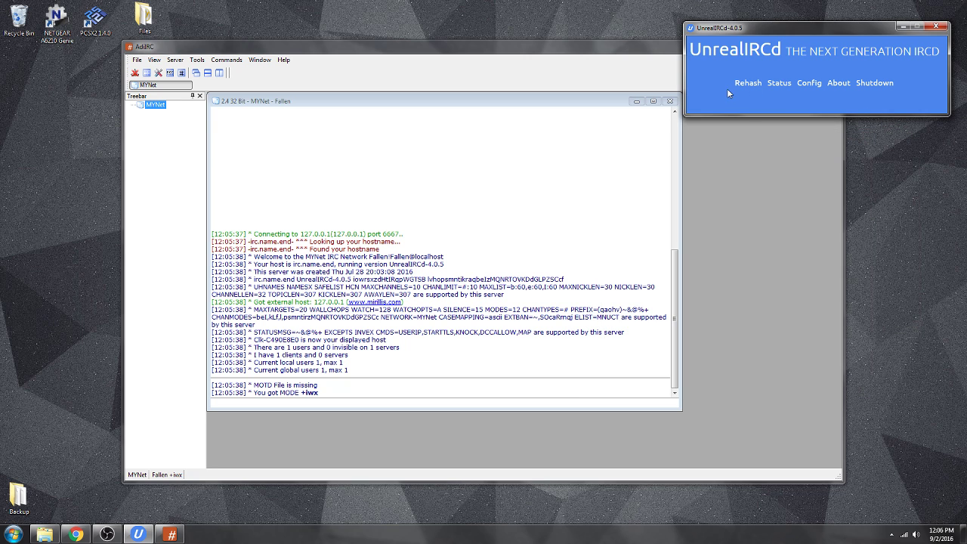
Rehash all of UnrealIRCd's files and acknowledge the rehashing notice.
click(747, 83)
click(775, 93)
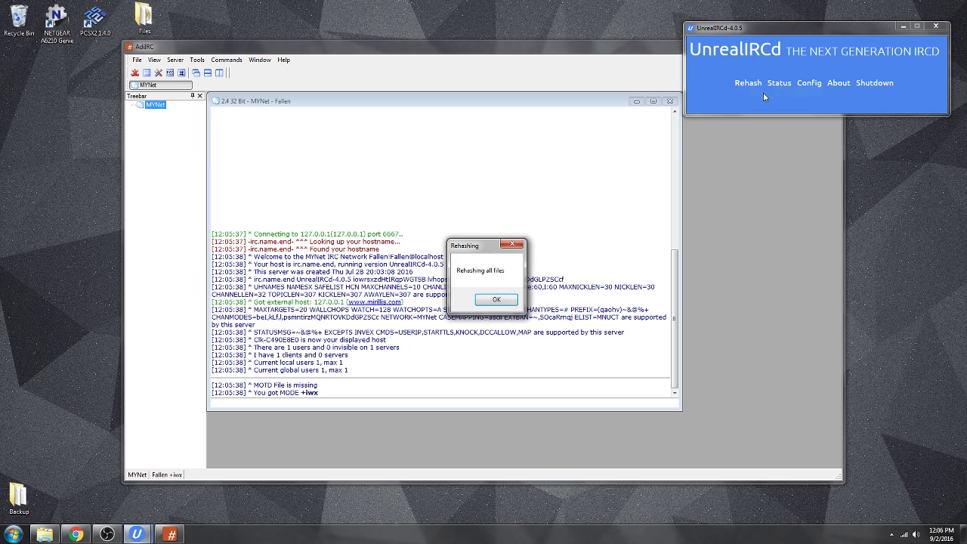
click(491, 301)
Disconnect and reconnect MYNet, close the channel list, and highlight the new welcome MOTD lines.
right_click(166, 105)
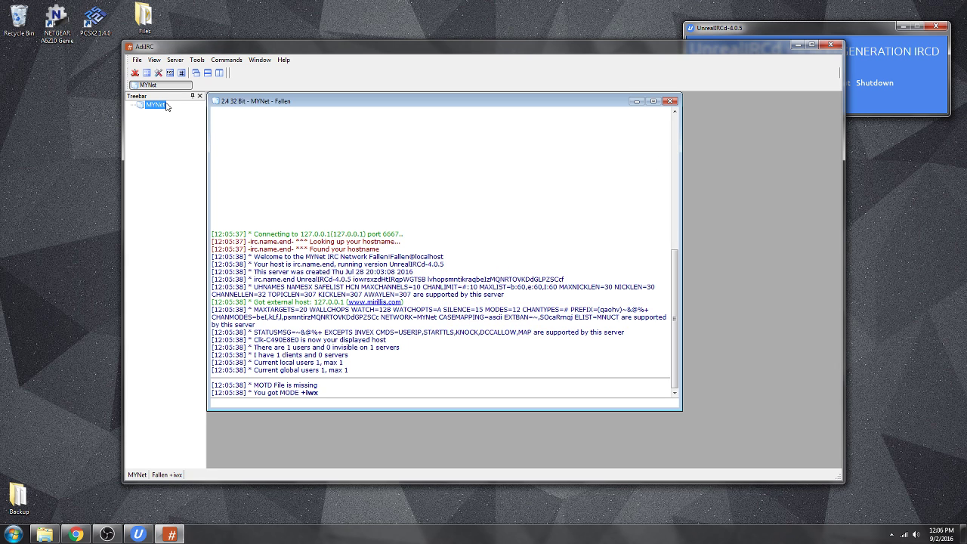
click(155, 104)
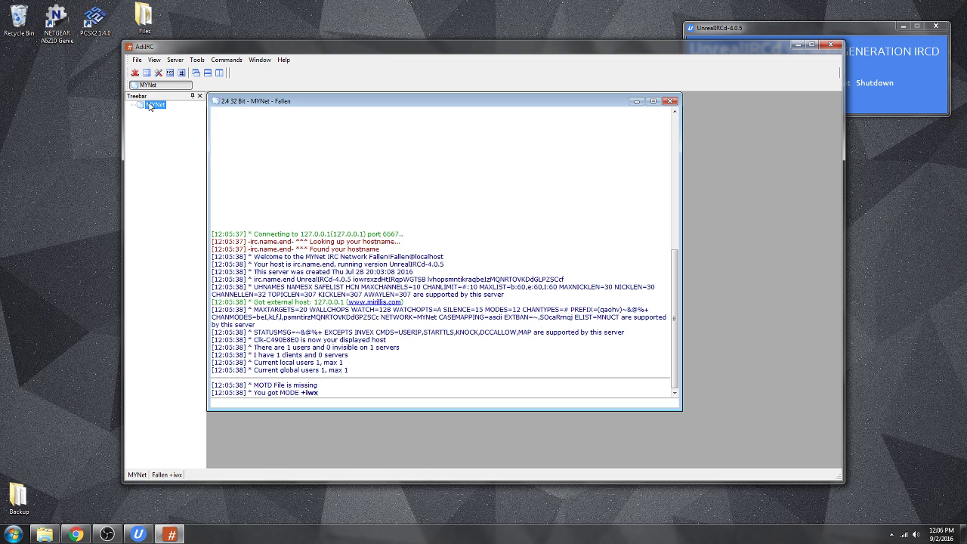
right_click(155, 105)
click(183, 246)
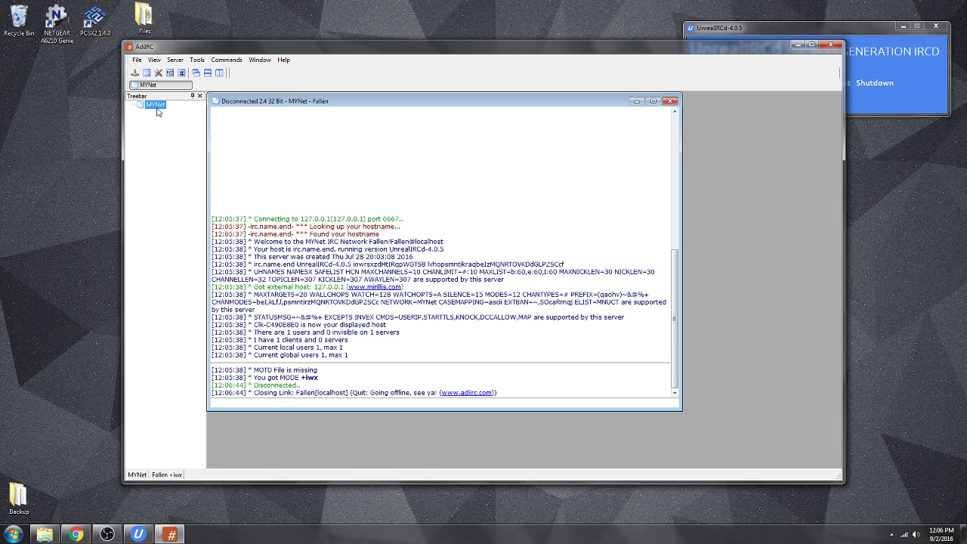
right_click(156, 106)
click(191, 249)
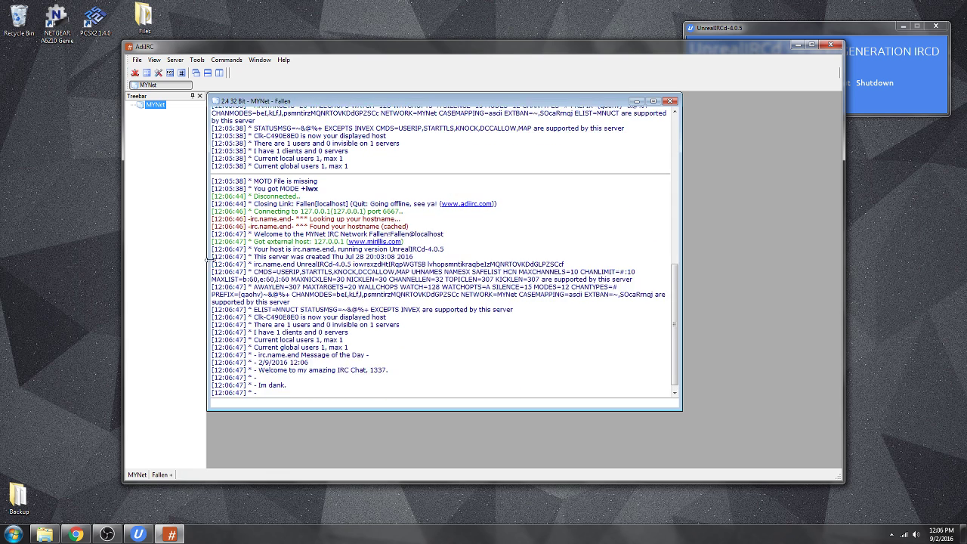
click(861, 137)
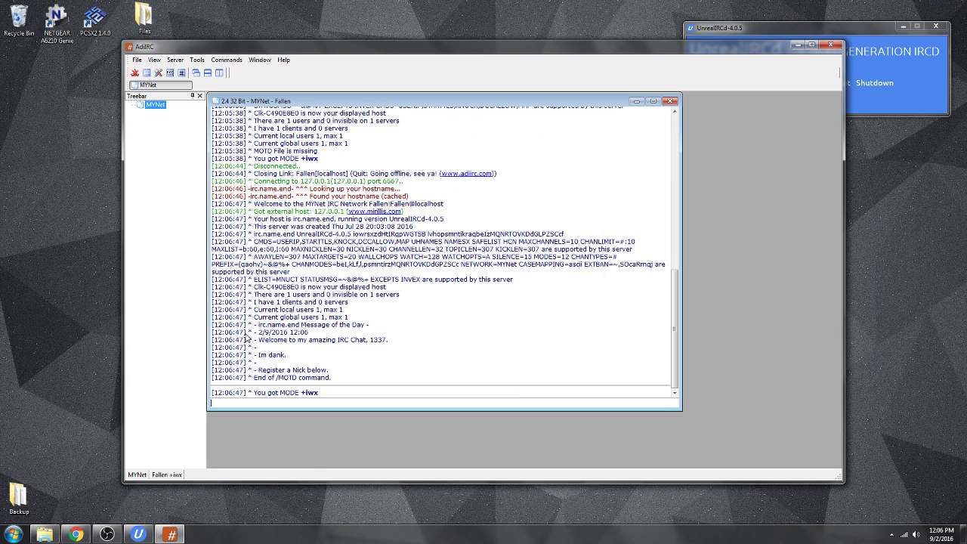
drag(259, 340, 387, 344)
drag(381, 370, 377, 382)
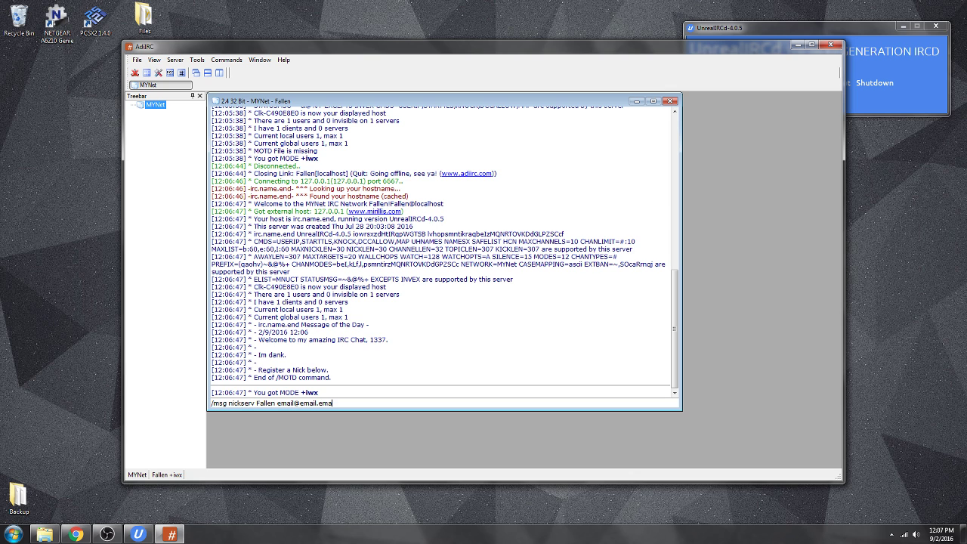
Send the /msg nickserv registration command, then open and dismiss MYNet's context menu.
key(Return)
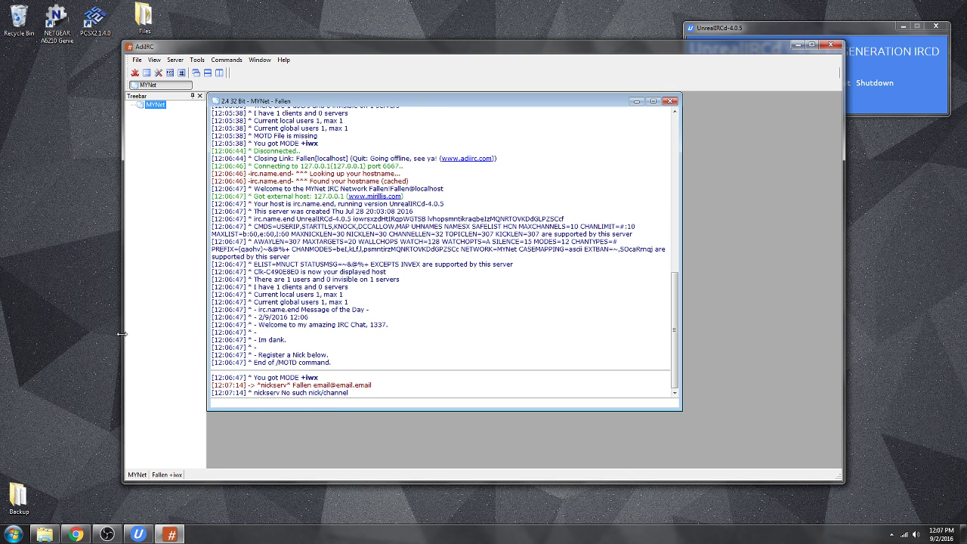
right_click(155, 105)
click(145, 217)
Join #Test and send 'Talk', 'And Chat', 'And think', 'and troll' and 'and ddos'.
key(Return)
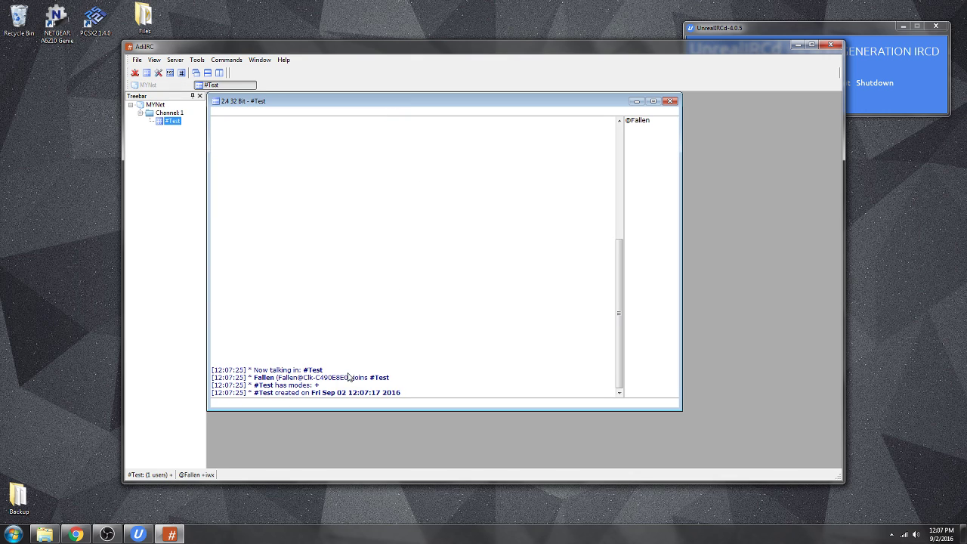
text(Talk)
key(Return)
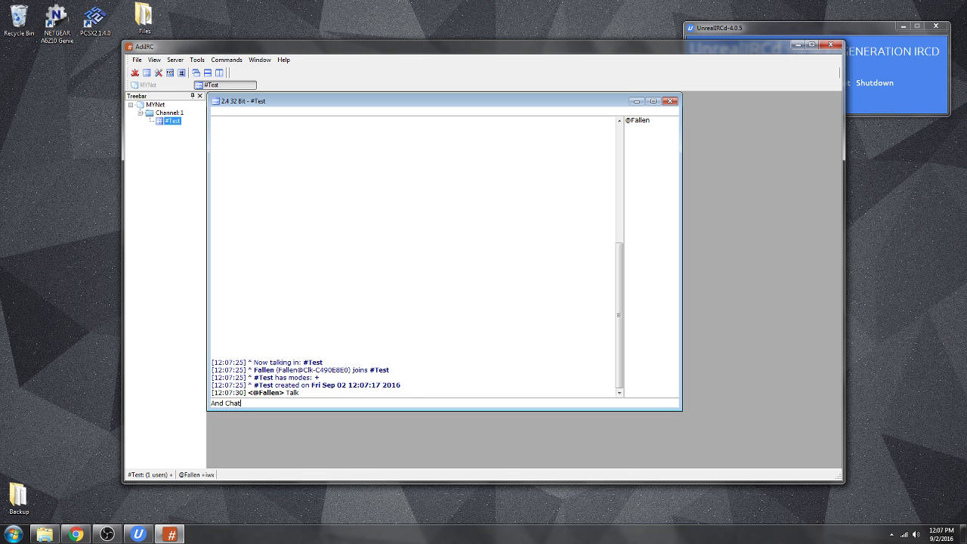
key(Return)
text(And think)
key(Return)
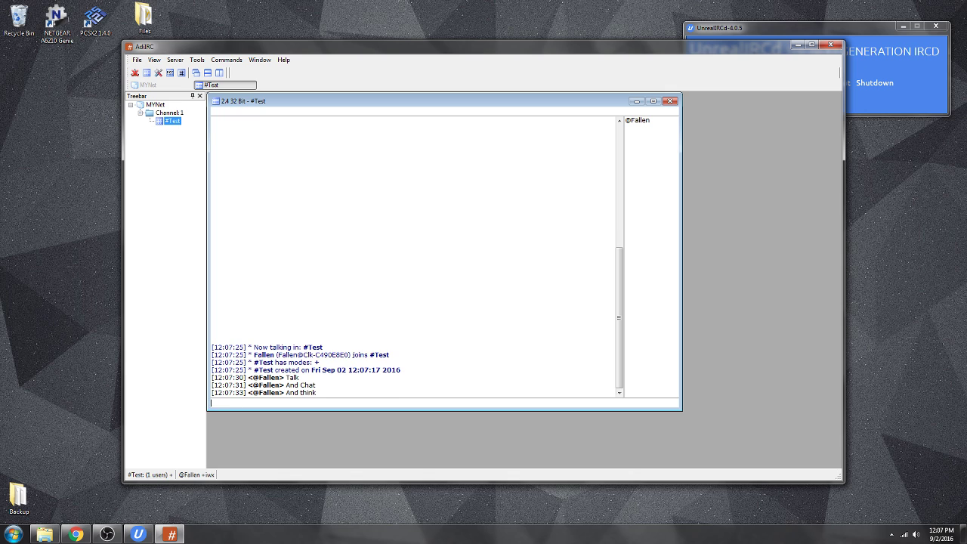
text(and troll)
key(Return)
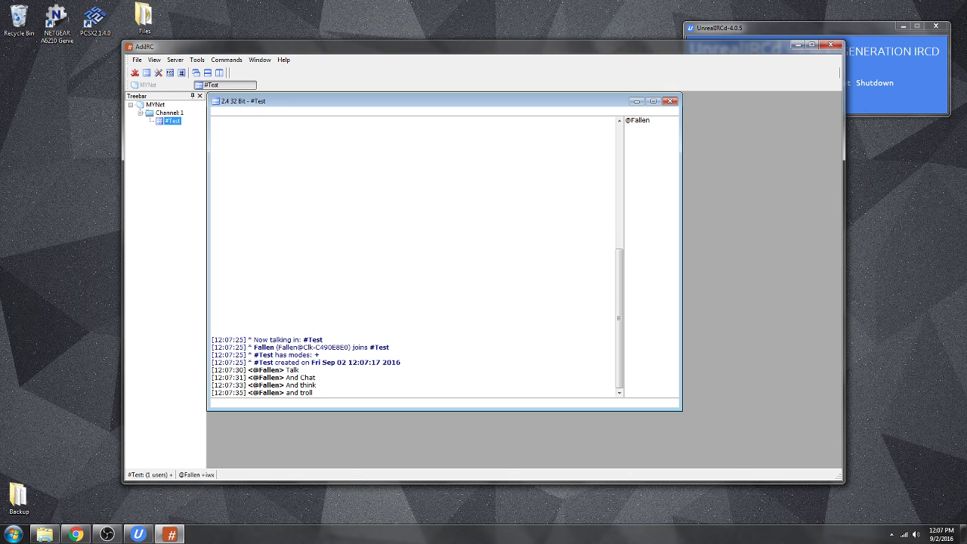
text(and ddos)
key(Return)
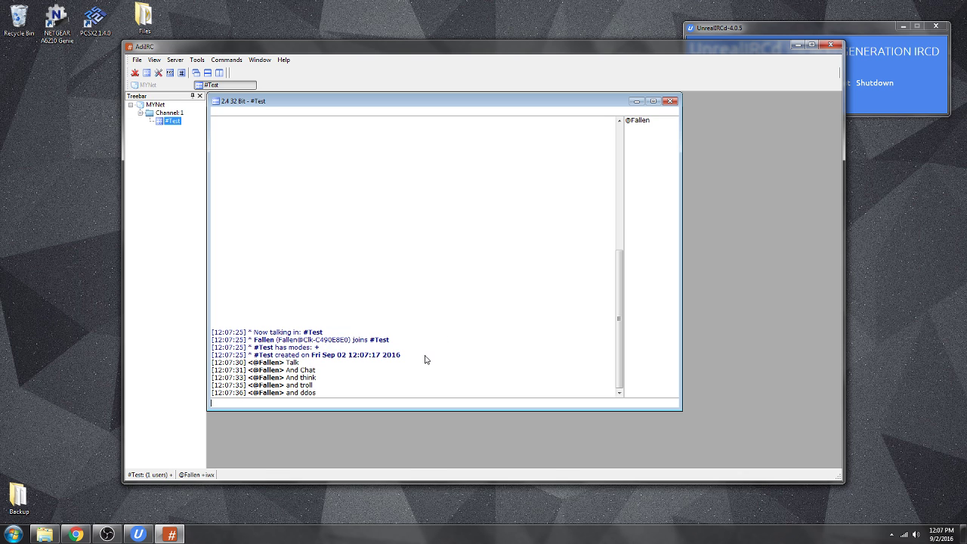
Switch to the MYNet log, place AdiIRC and UnrealIRCd side by side, and enlarge the chat window.
click(156, 104)
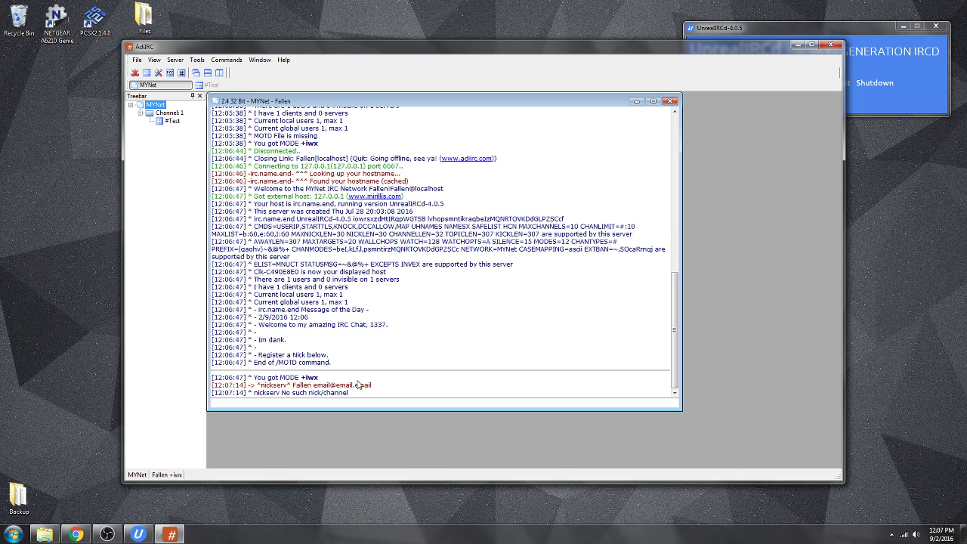
scroll(360, 376, up, 2)
scroll(538, 225, down, 2)
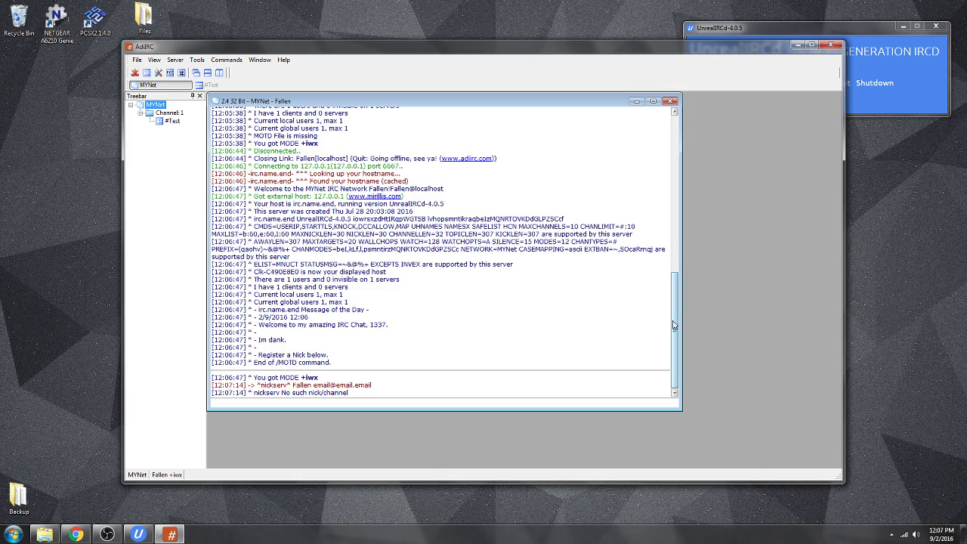
drag(674, 326, 677, 386)
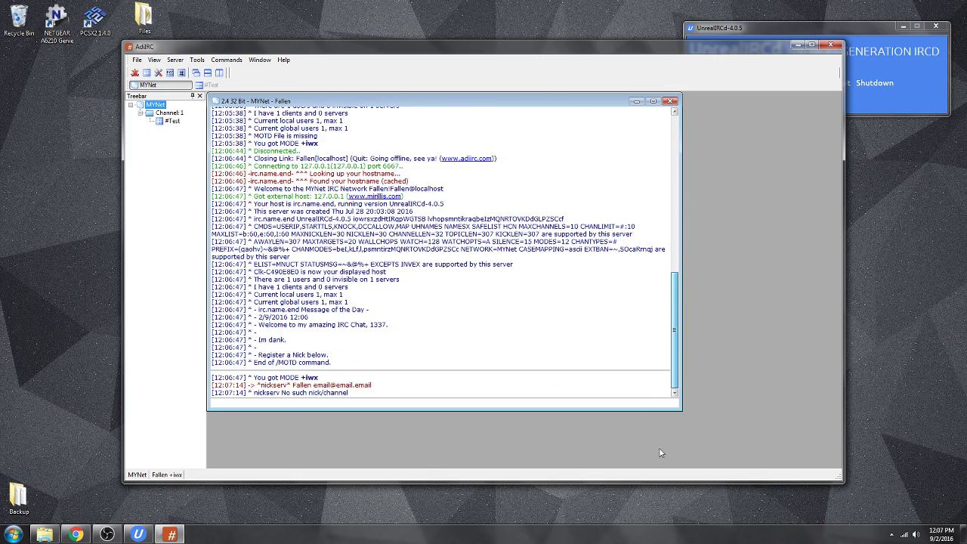
drag(594, 55, 487, 63)
drag(774, 29, 766, 95)
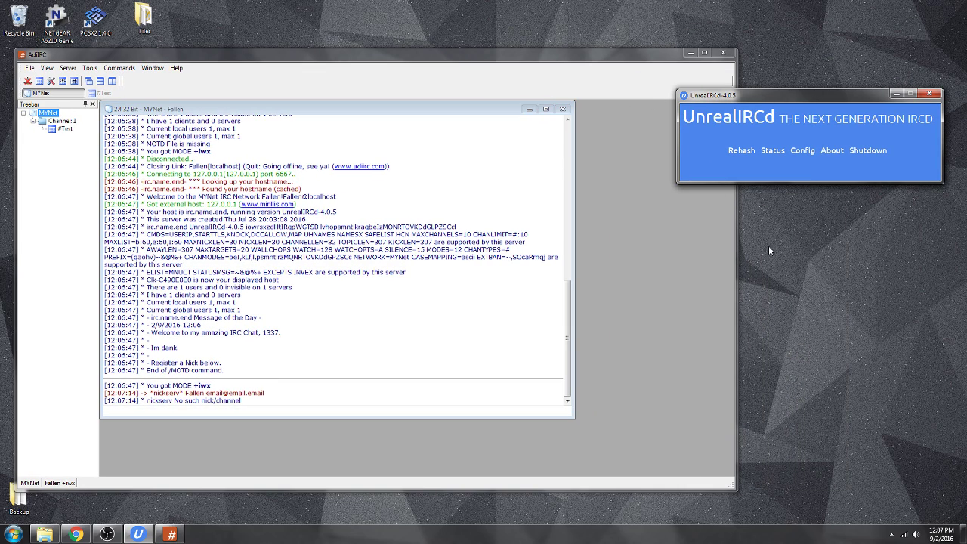
drag(738, 239, 663, 240)
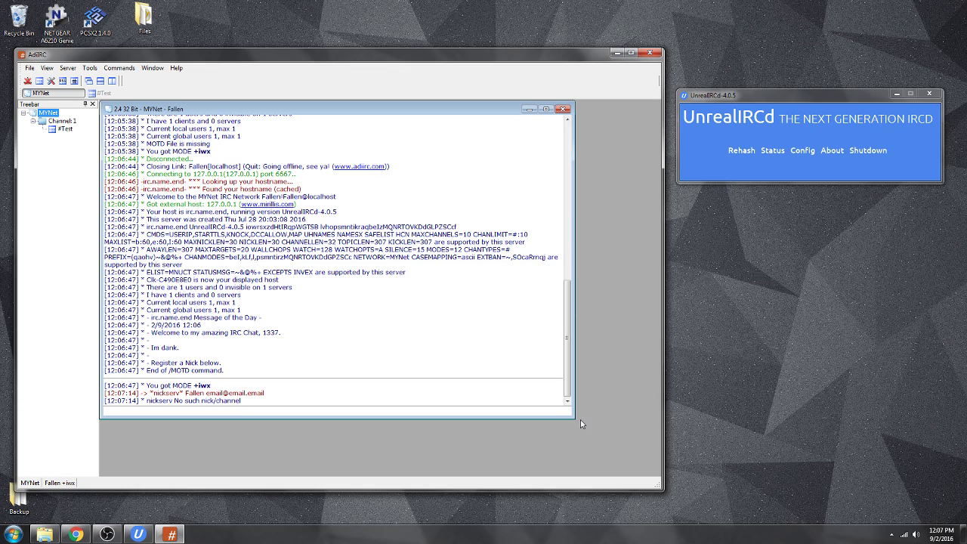
drag(573, 417, 654, 469)
Open the desktop Backup folder, move it aside, and close it.
double_click(16, 512)
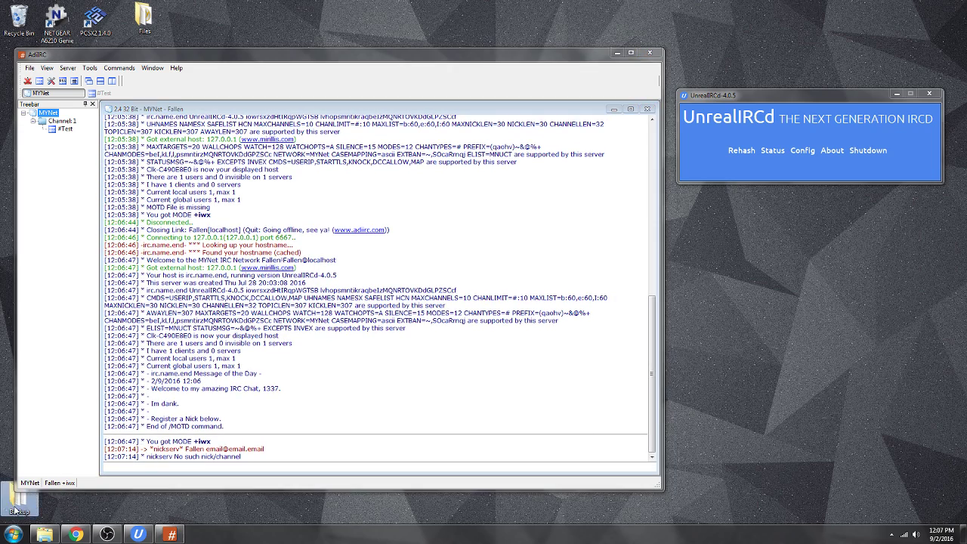
drag(327, 134, 444, 163)
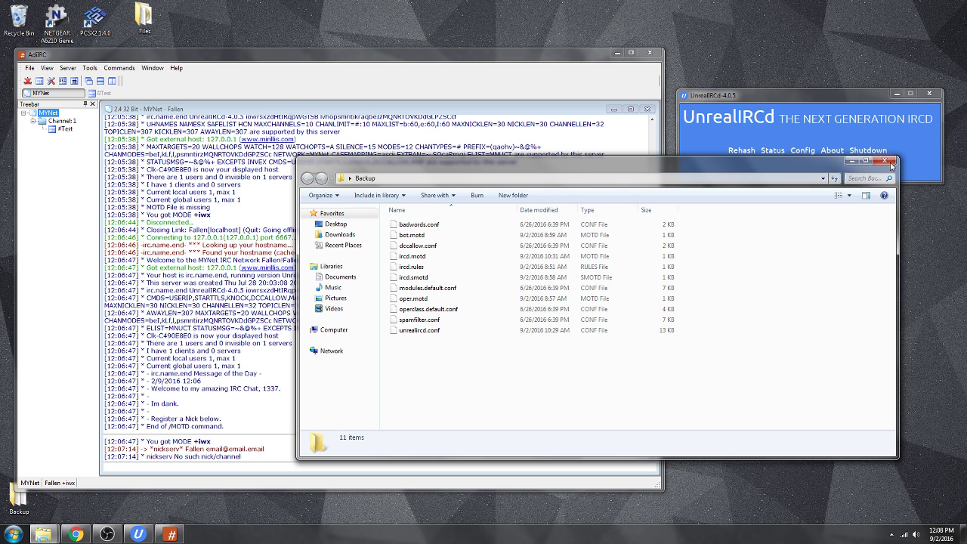
click(889, 164)
Highlight the server creation, UnrealIRCd-4.0.5 version, MAXTARGETS, ELIST and welcome lines in the MYNet log.
drag(179, 244, 235, 242)
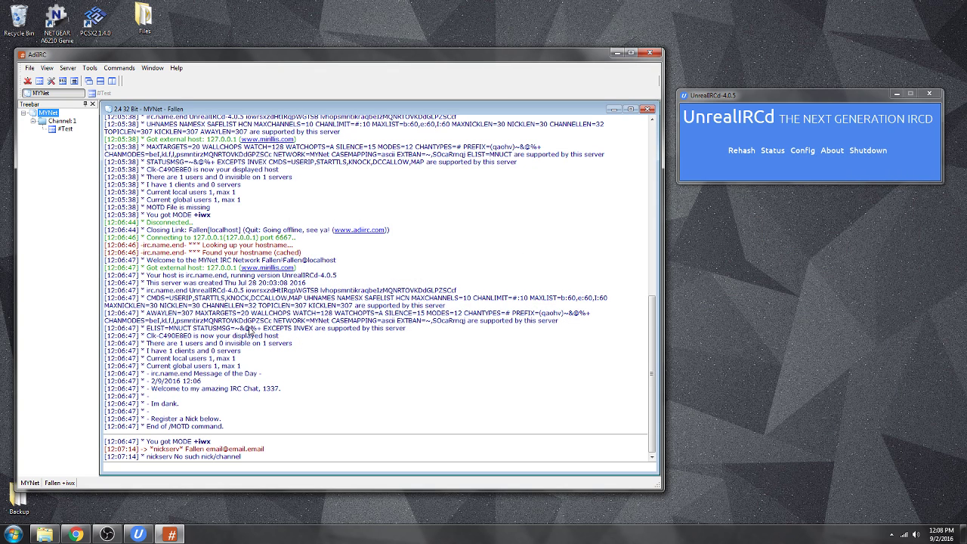
drag(179, 286, 246, 297)
drag(369, 300, 477, 336)
drag(172, 318, 196, 316)
drag(285, 331, 339, 339)
scroll(227, 188, up, 3)
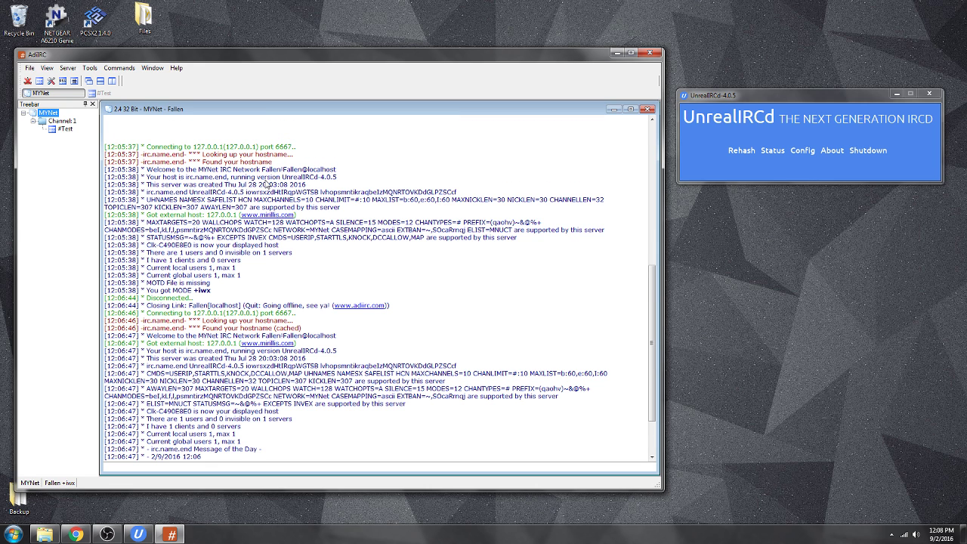
drag(207, 170, 330, 176)
scroll(367, 260, down, 3)
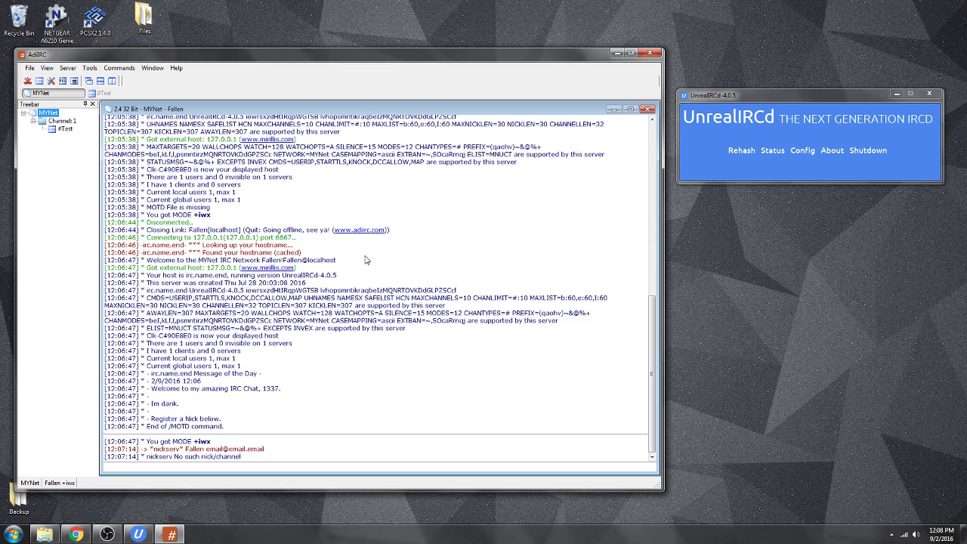
click(830, 160)
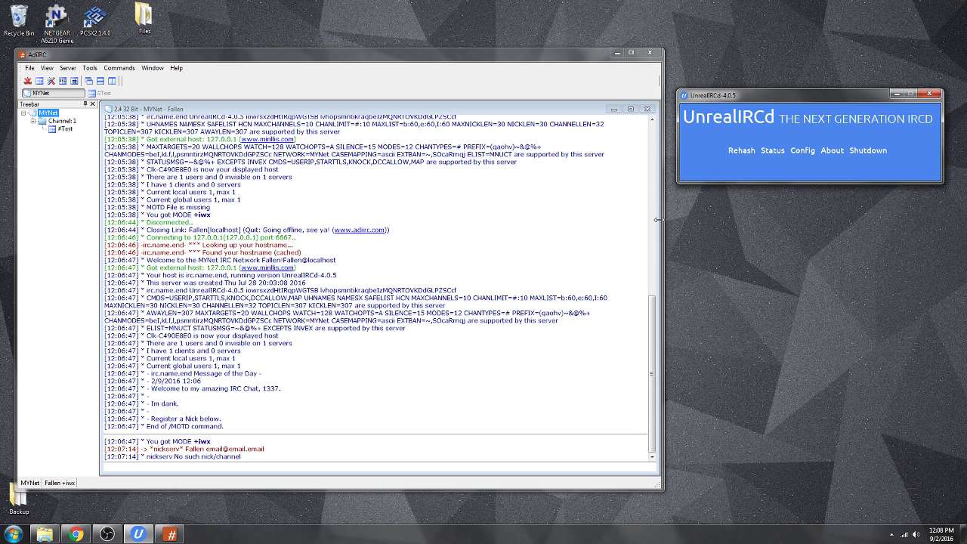
click(572, 423)
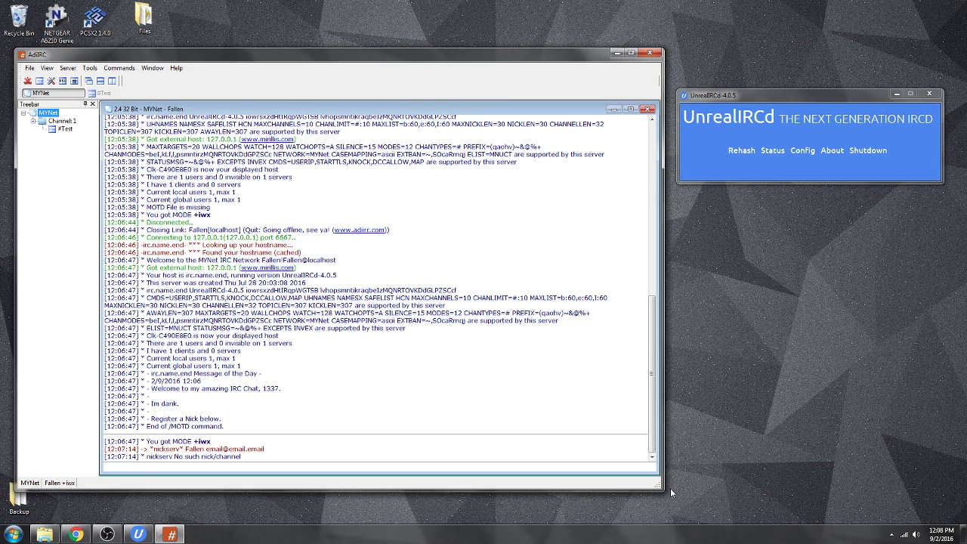